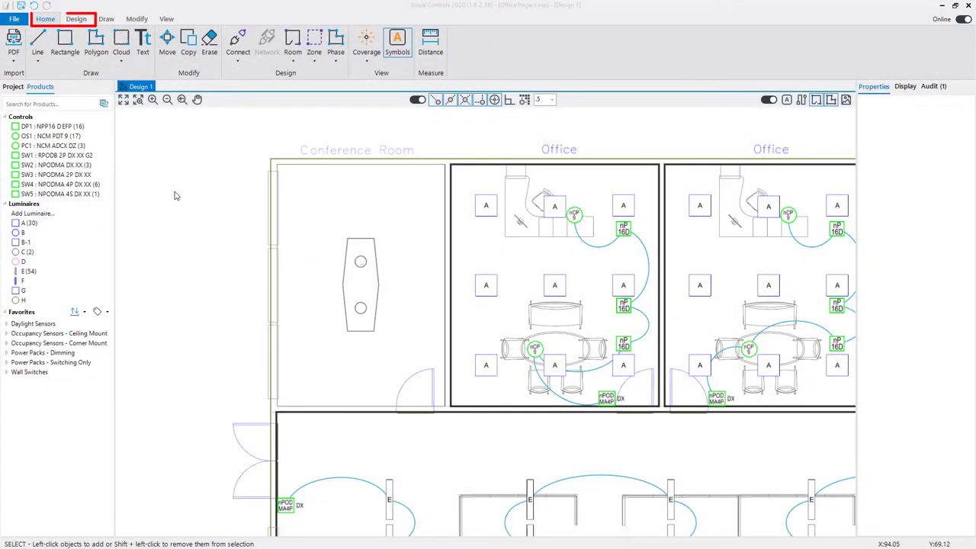
# Draw a two-point rectangle room from the Conference Room's lower-left corner to its top-right corner
pyautogui.click(75, 18)
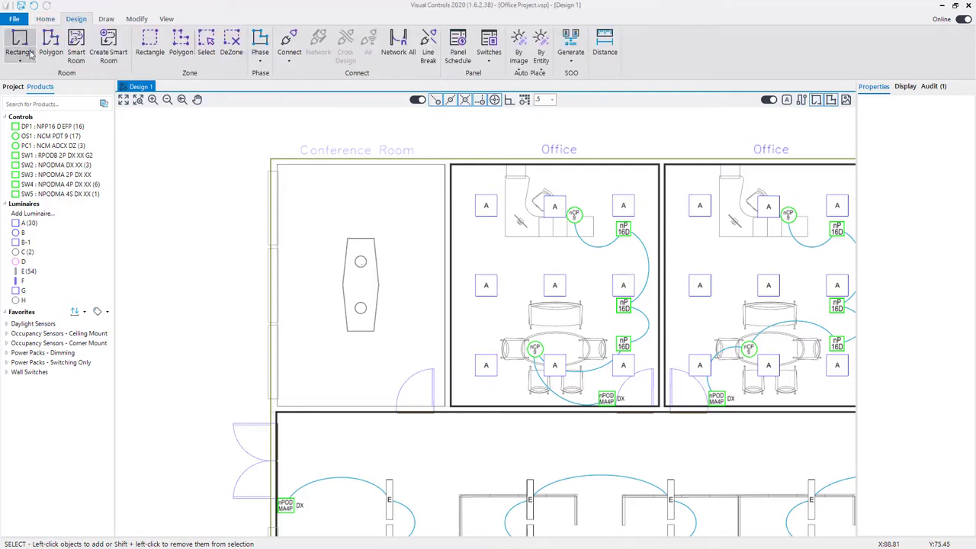
pyautogui.click(20, 55)
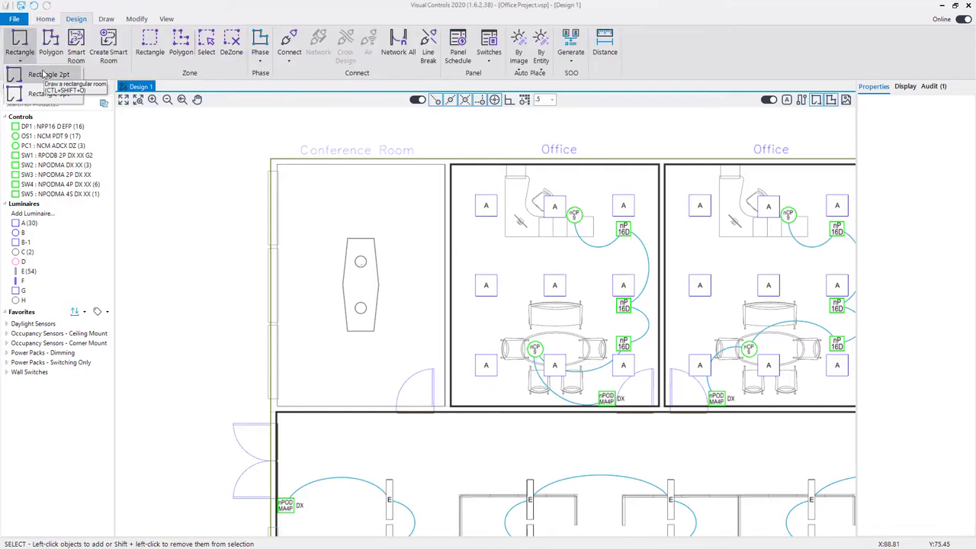
pyautogui.click(49, 74)
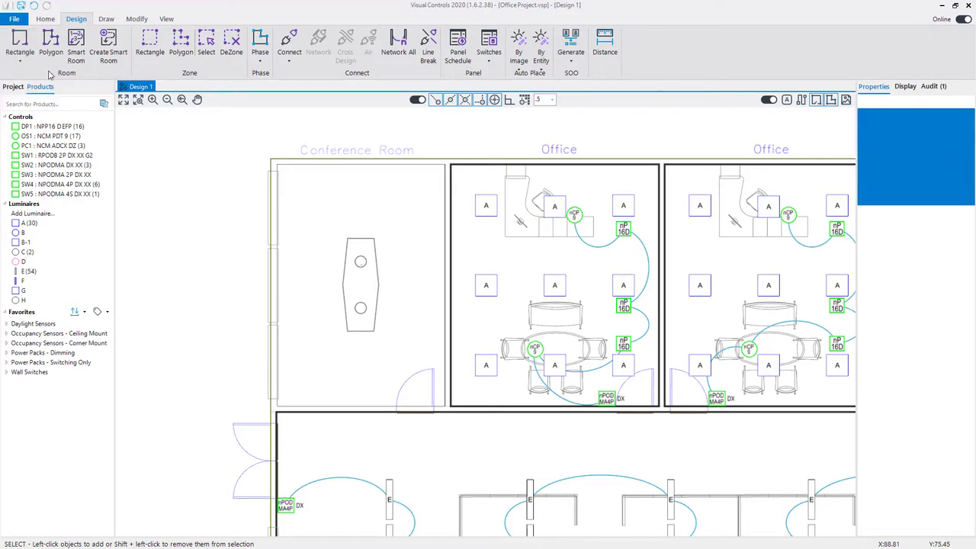
pyautogui.click(277, 408)
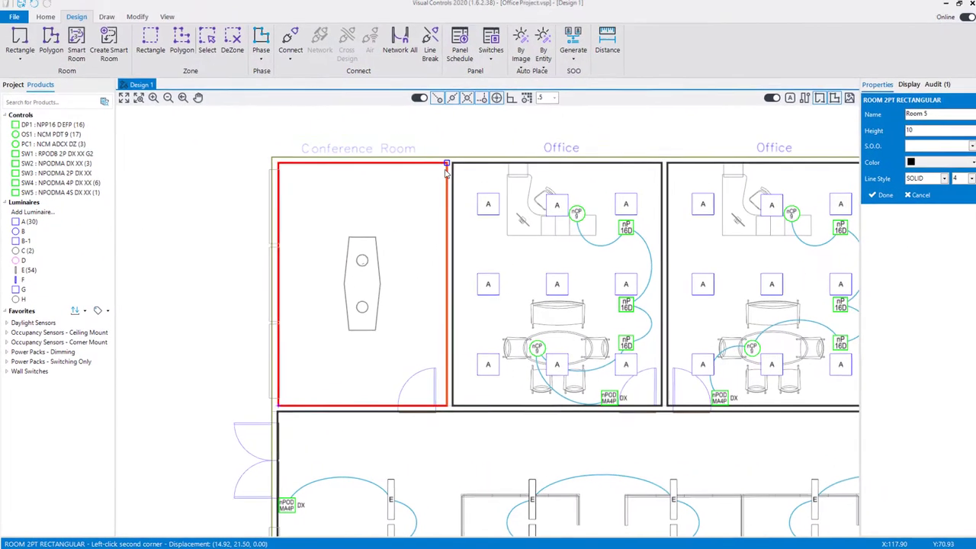
pyautogui.click(442, 172)
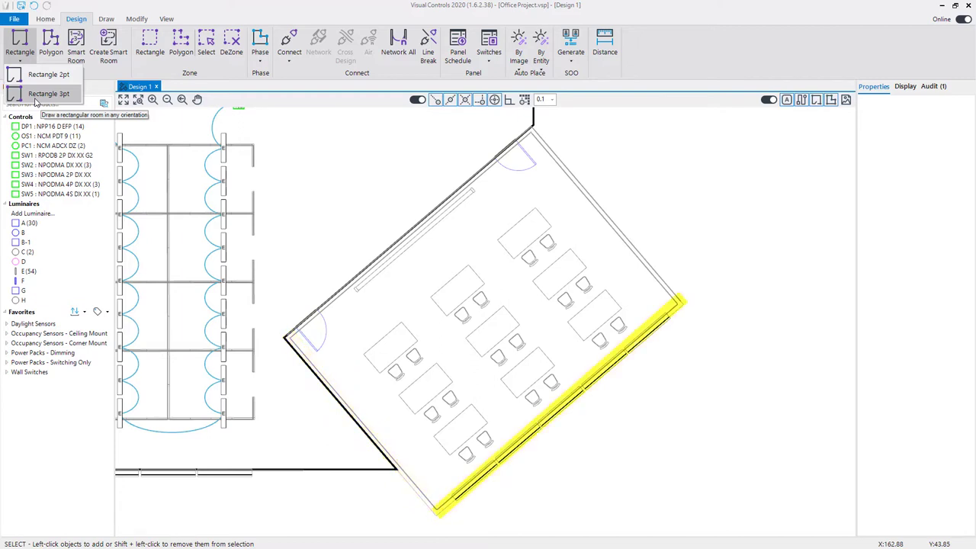
# Trace the rotated desk room with a three-point rectangle through its left, bottom and right corners
pyautogui.click(39, 95)
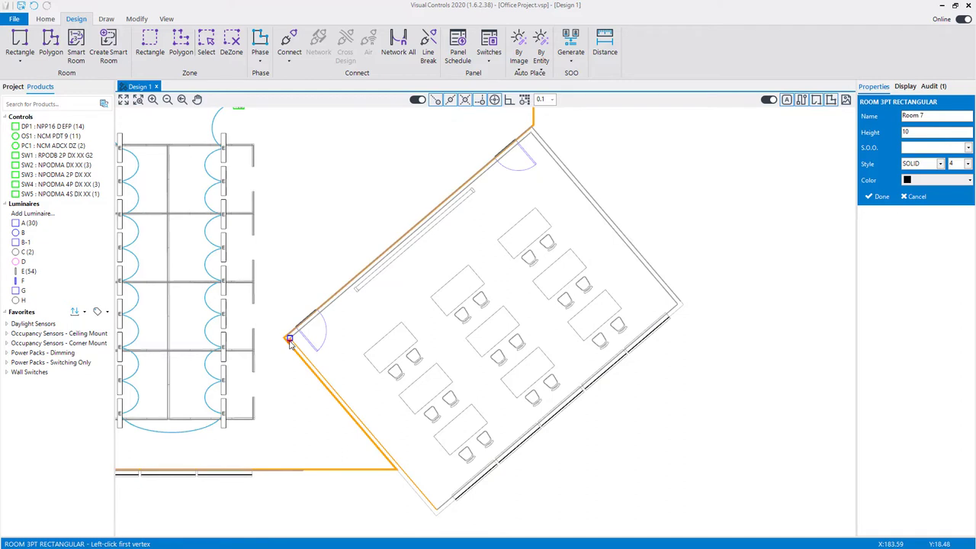
pyautogui.click(289, 339)
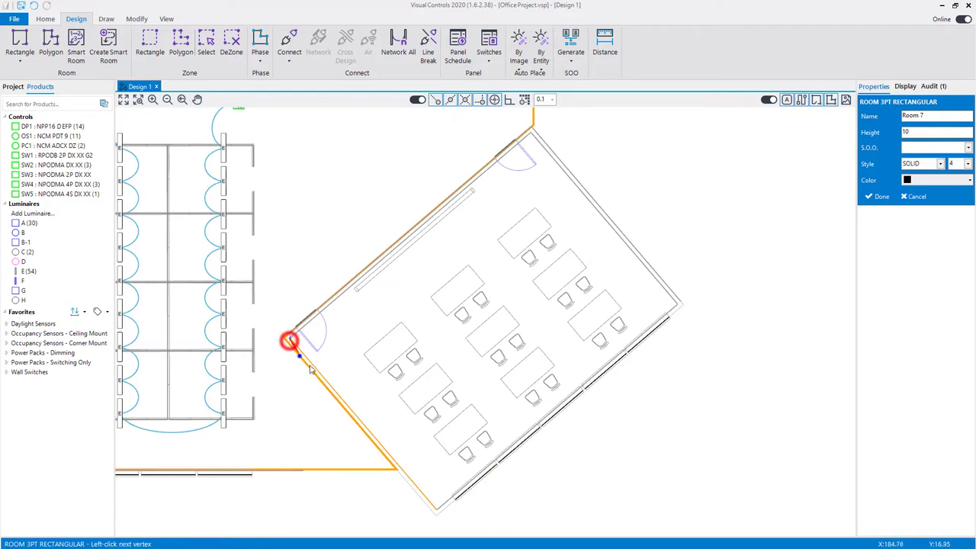
pyautogui.click(439, 510)
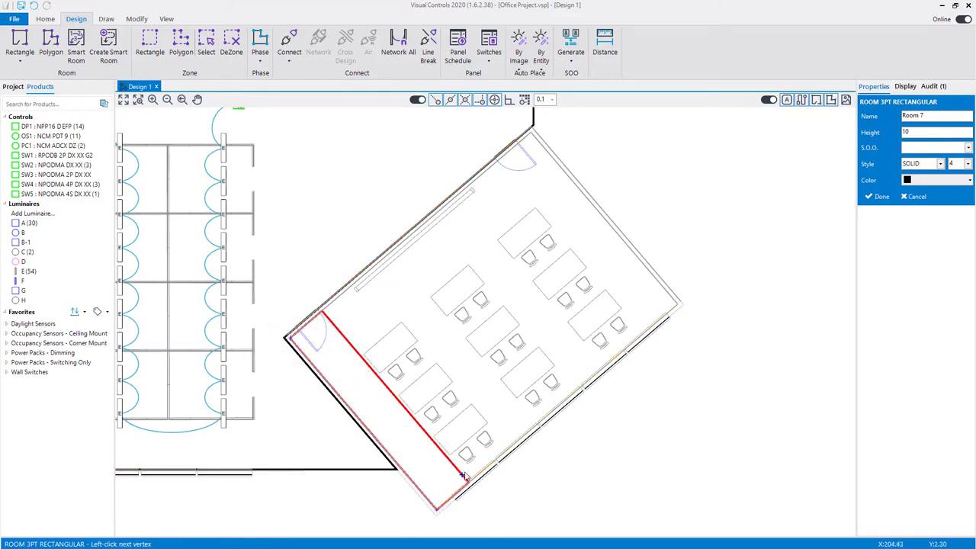
pyautogui.click(679, 305)
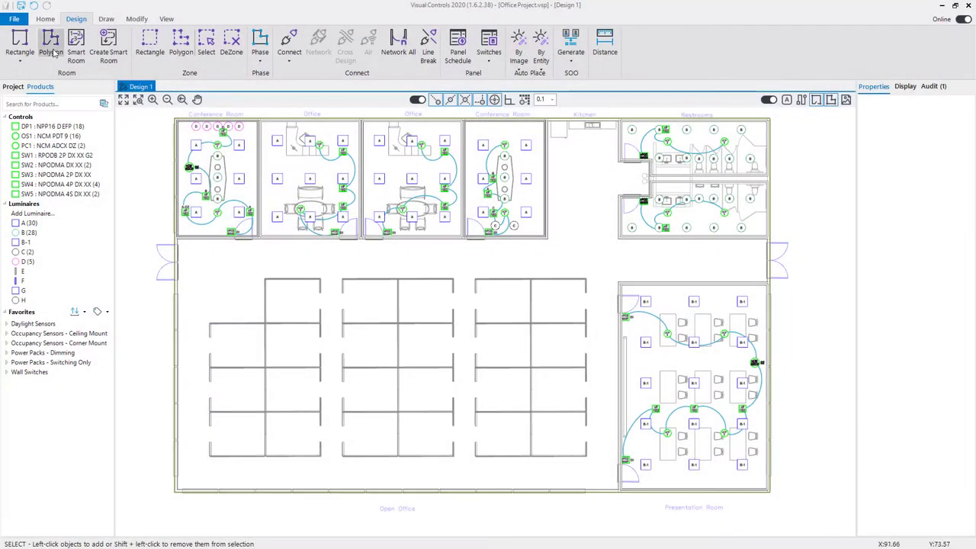
# Start a polygon room at the Open Office's left side and trace along the kitchen and restroom walls
pyautogui.click(53, 49)
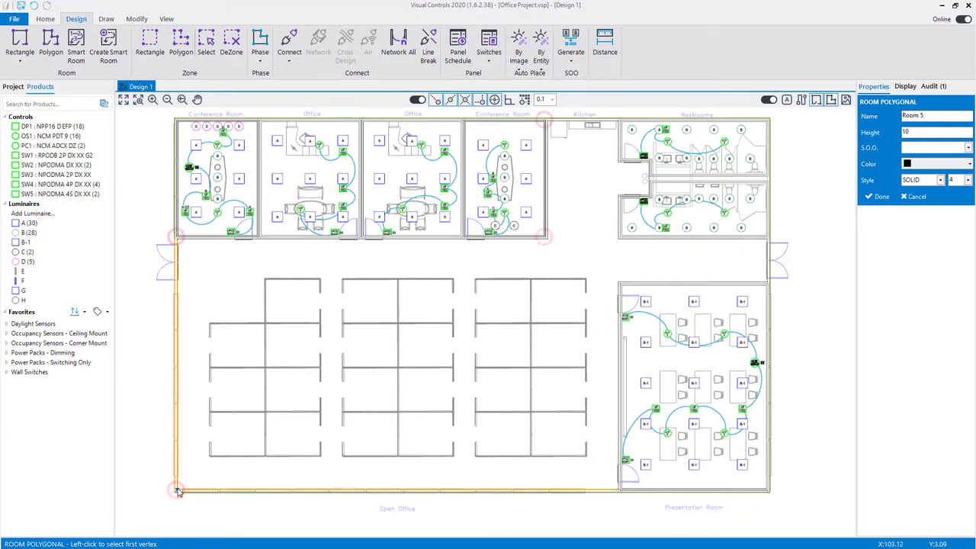
pyautogui.click(177, 489)
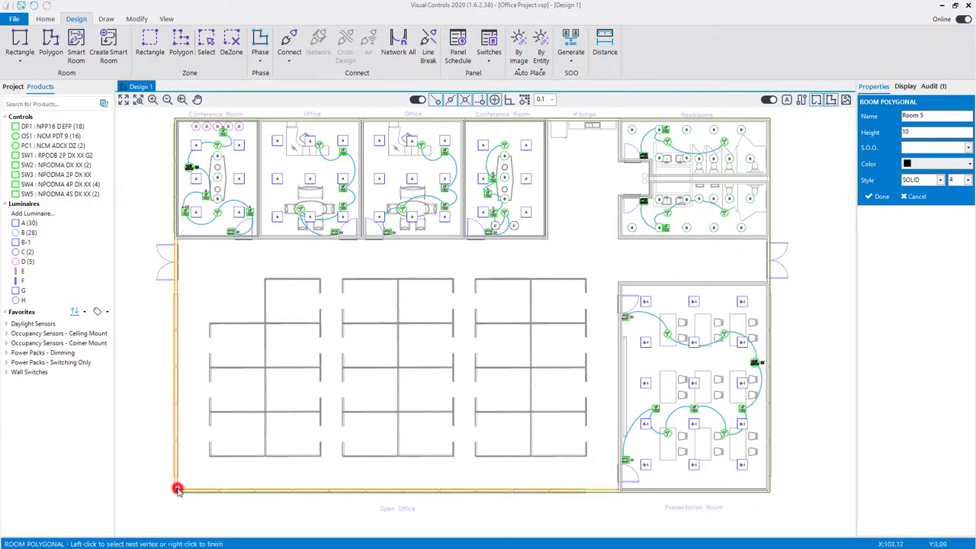
pyautogui.click(176, 239)
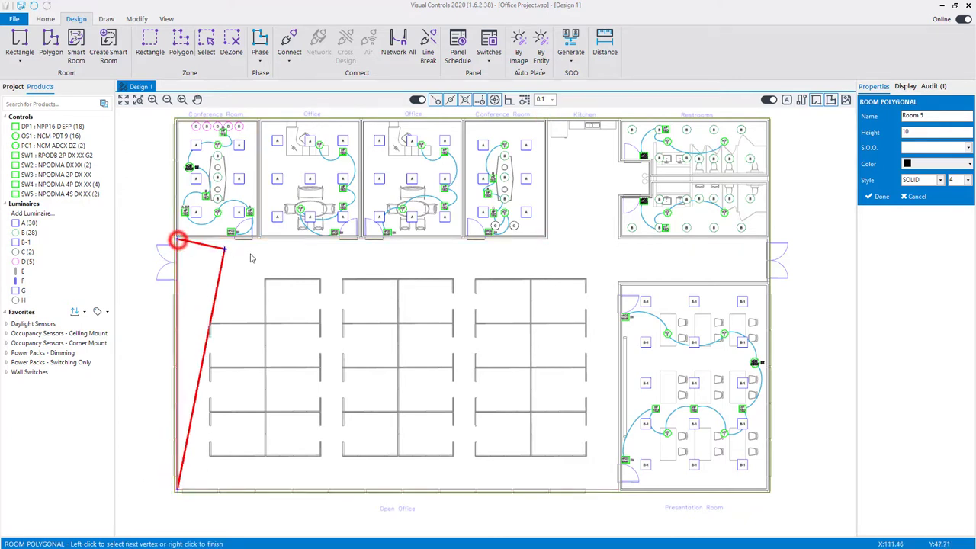
pyautogui.click(550, 244)
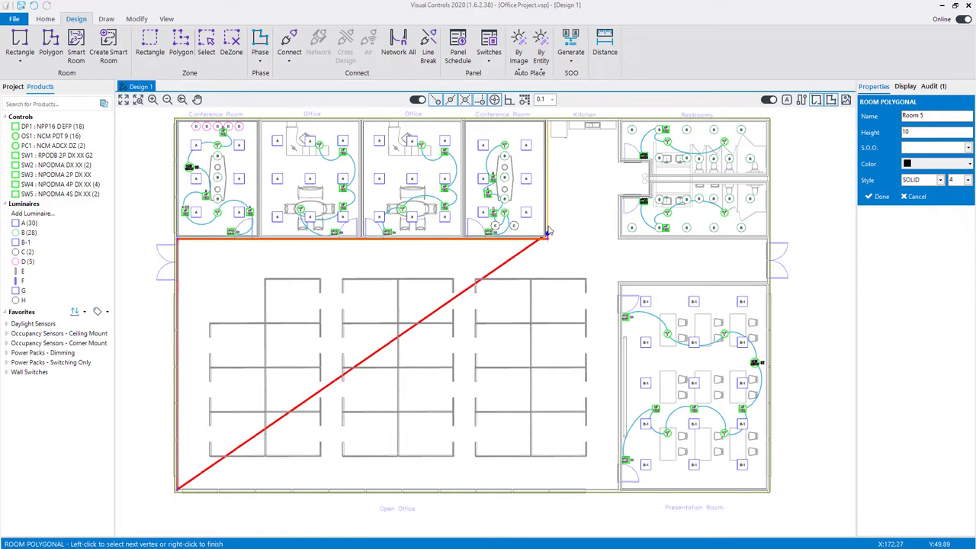
pyautogui.click(547, 122)
pyautogui.click(618, 122)
pyautogui.click(617, 162)
pyautogui.click(647, 162)
pyautogui.click(647, 197)
pyautogui.click(618, 197)
pyautogui.click(617, 239)
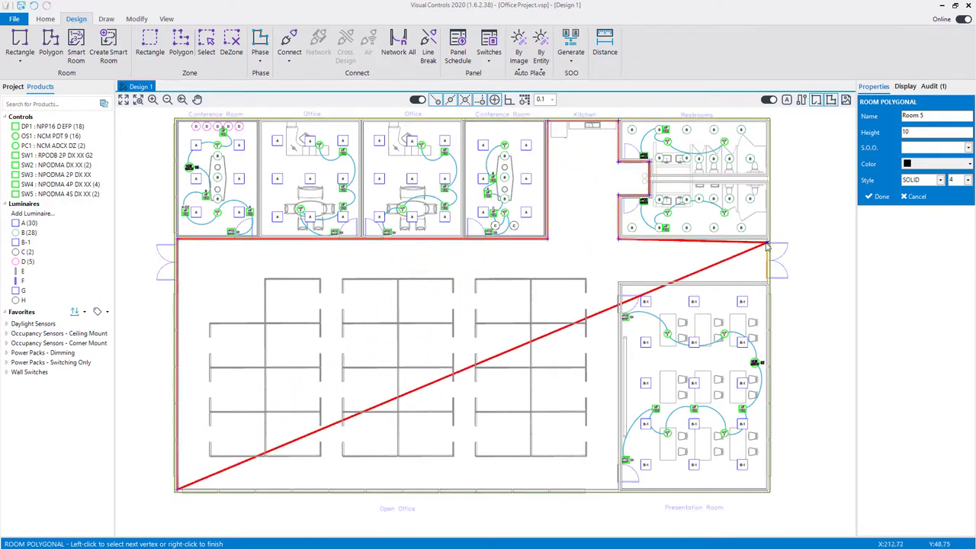
# Trace the corridor around the Presentation Room's corner and close the Open Office polygon
pyautogui.click(767, 242)
pyautogui.click(767, 282)
pyautogui.click(618, 283)
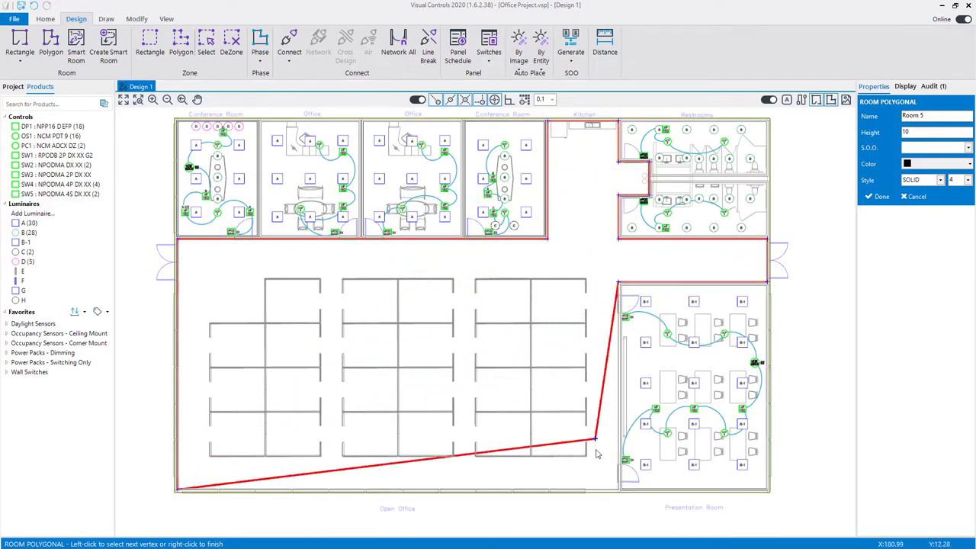
pyautogui.click(617, 490)
pyautogui.rightClick(425, 437)
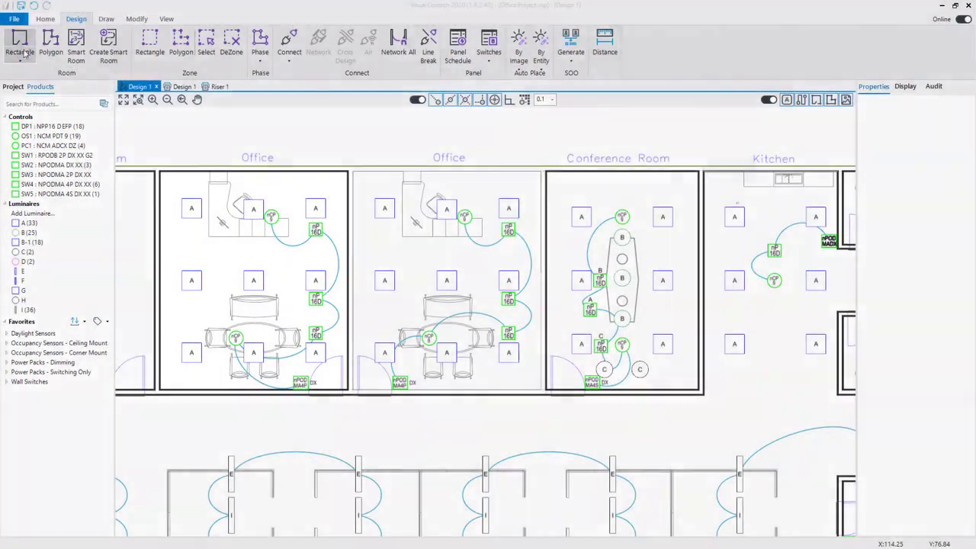
pyautogui.click(19, 39)
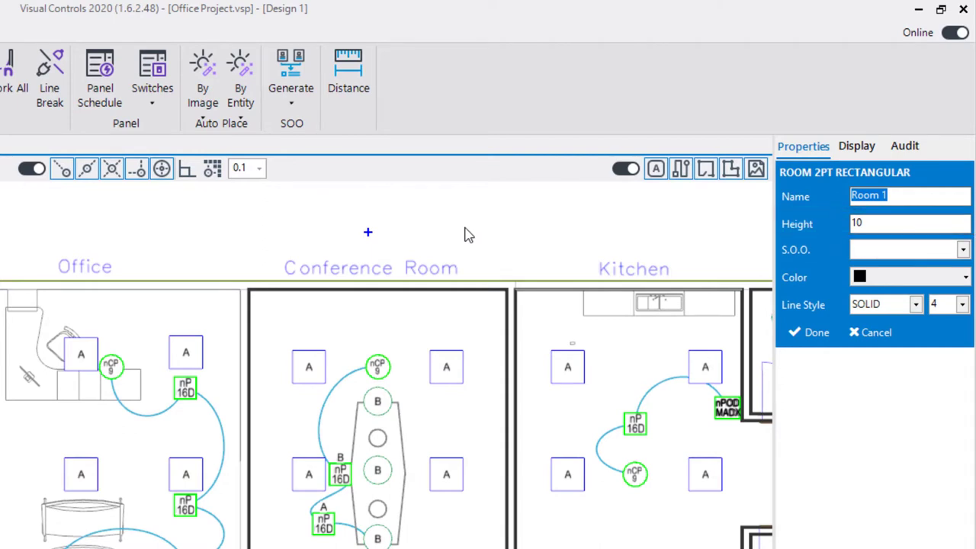
pyautogui.write('Office')
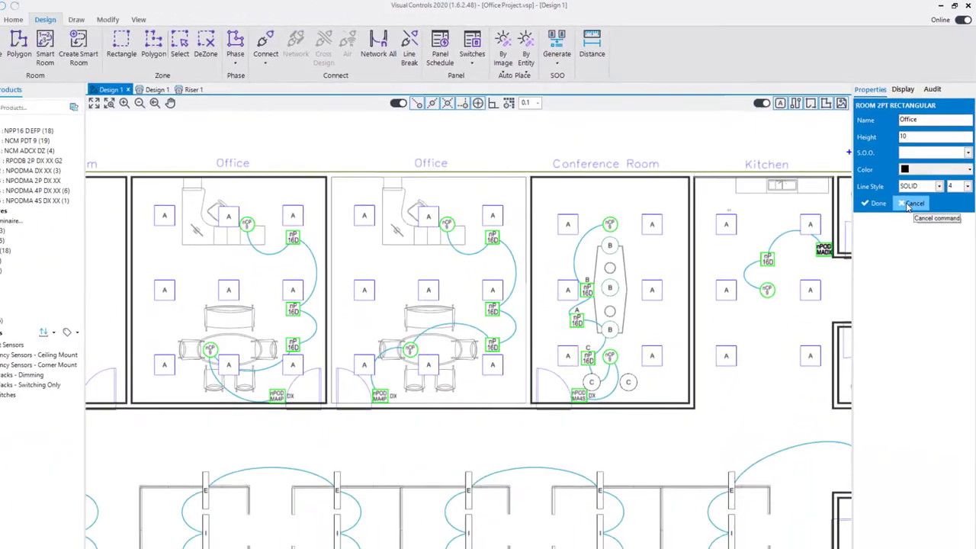
# Cancel the pending room and turn on sensor coverage Beams
pyautogui.click(915, 197)
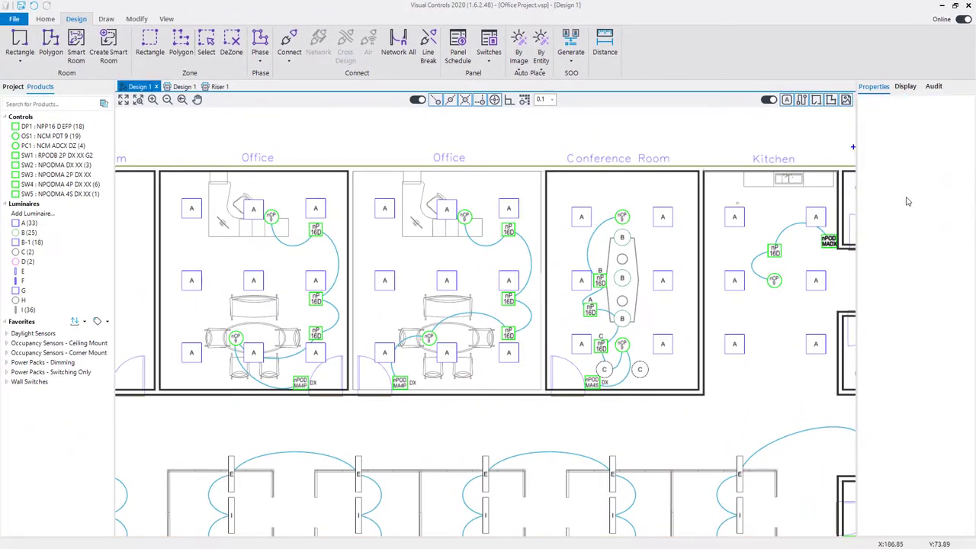
pyautogui.click(167, 18)
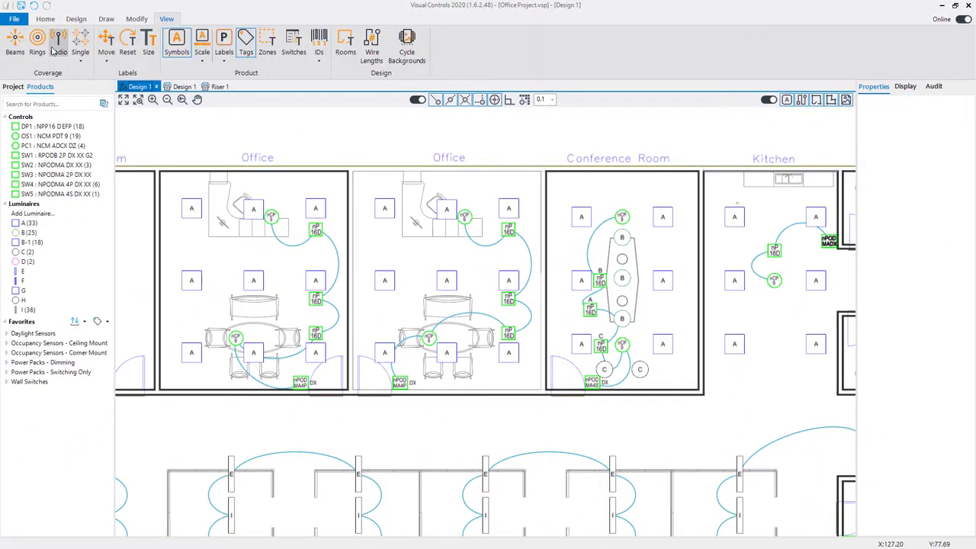
pyautogui.click(17, 47)
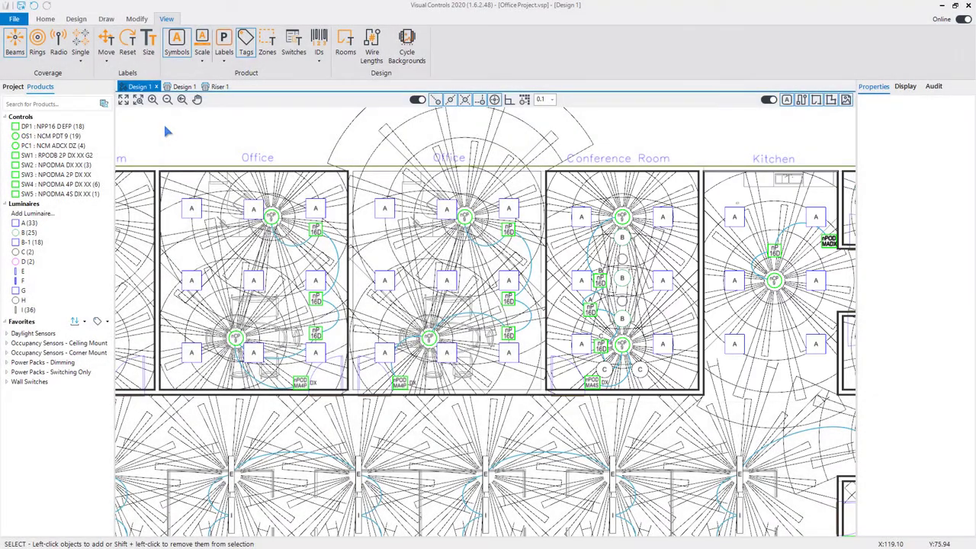
# Draw a two-corner rectangle room from the middle Office's top-left to bottom-right corner
pyautogui.click(67, 20)
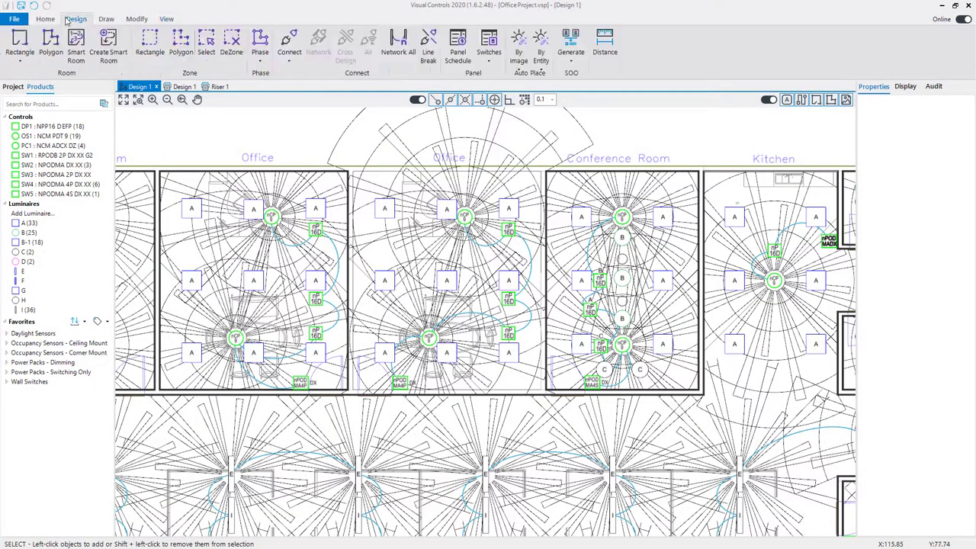
pyautogui.click(20, 42)
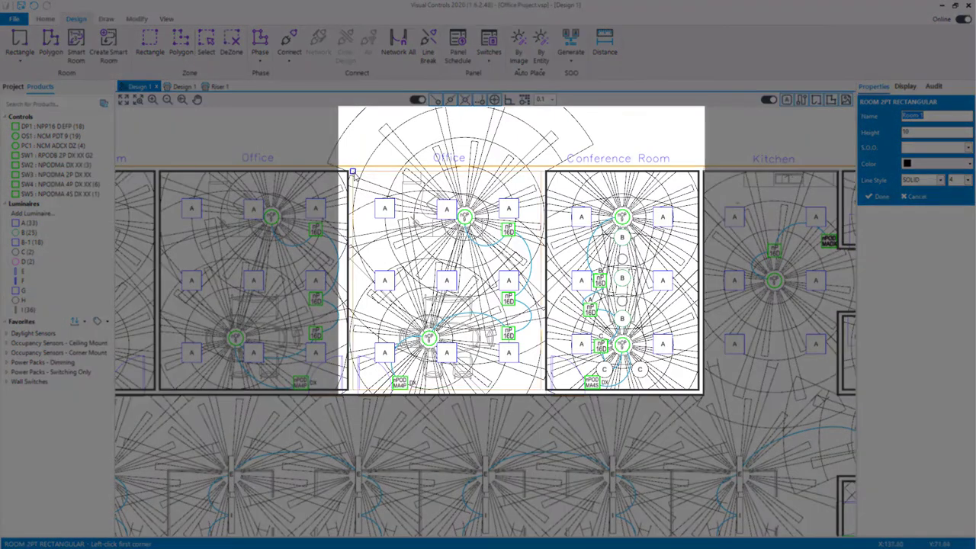
pyautogui.click(352, 172)
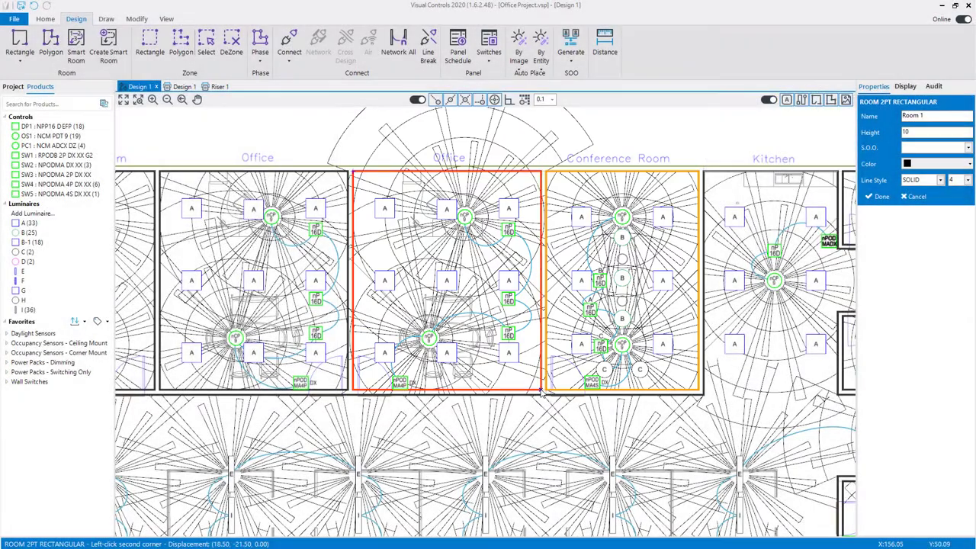
pyautogui.click(544, 390)
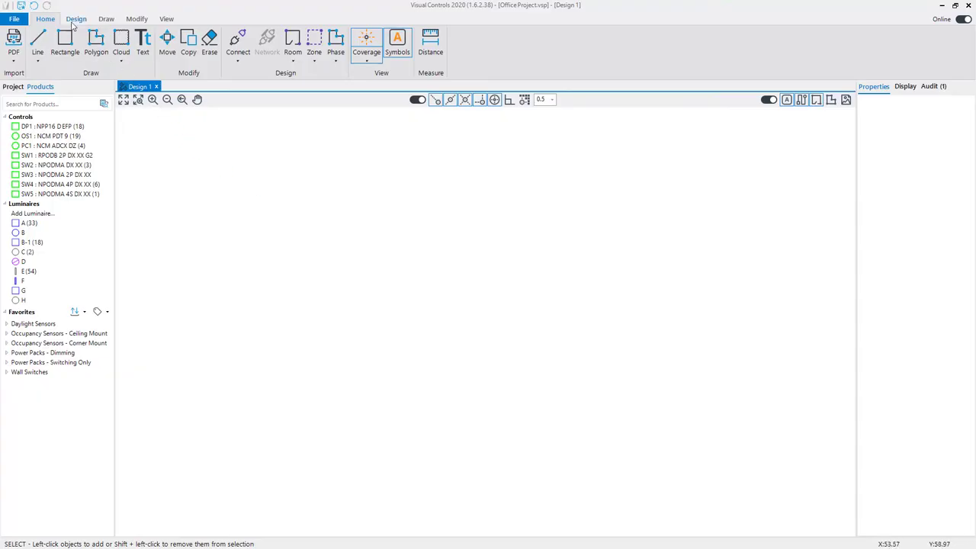
# Draw a new two-corner rectangle room on the Design 1 canvas
pyautogui.click(76, 18)
pyautogui.click(20, 42)
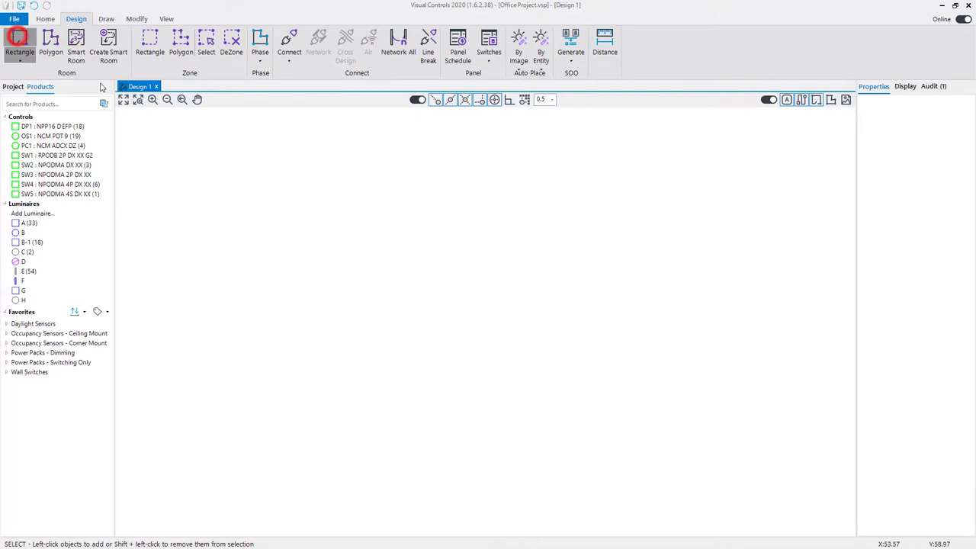
pyautogui.click(290, 209)
pyautogui.click(565, 432)
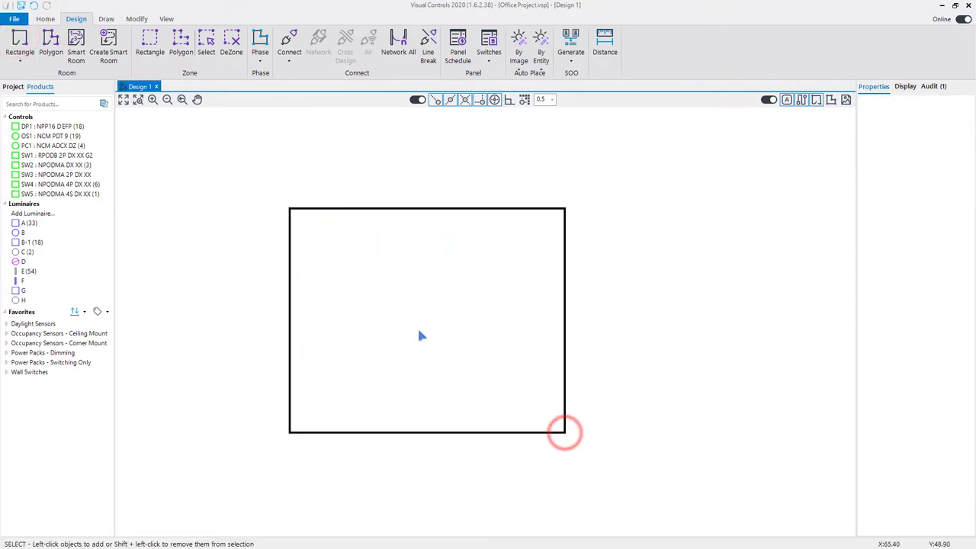
# Stretch the room's right edge leftward to make it narrower
pyautogui.click(131, 18)
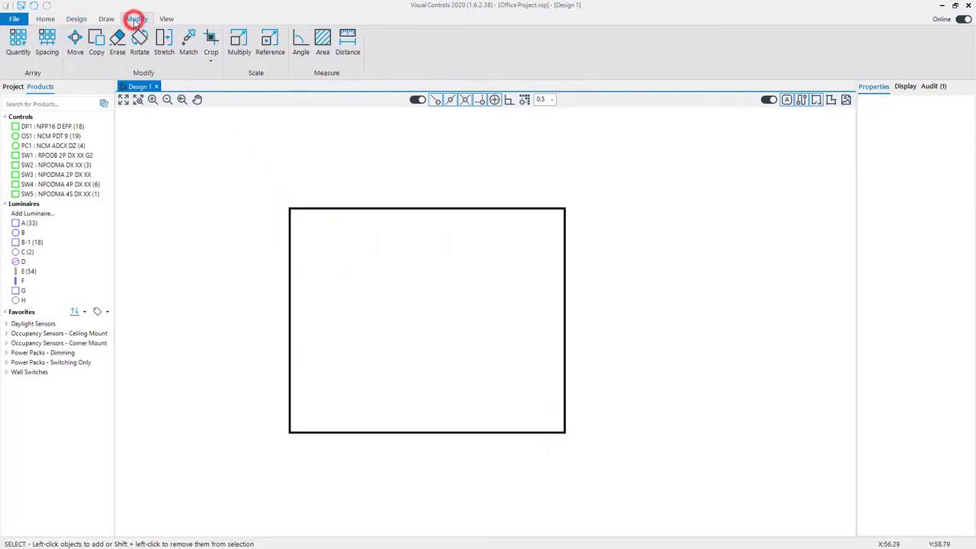
pyautogui.click(165, 44)
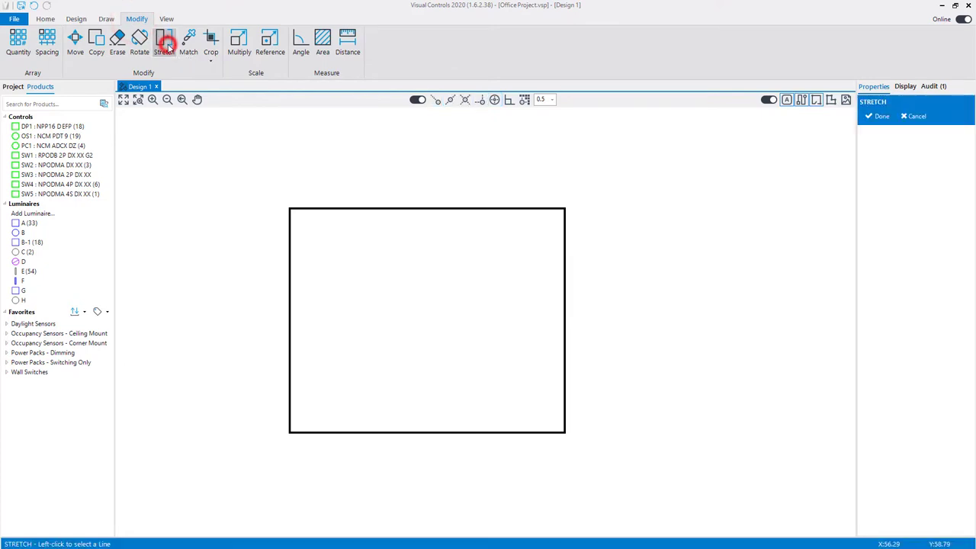
pyautogui.click(564, 257)
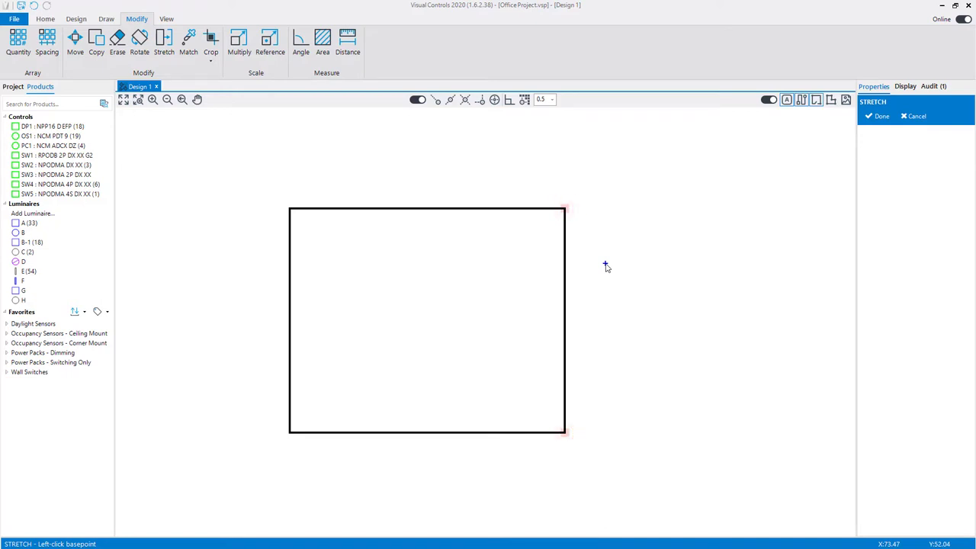
pyautogui.click(566, 307)
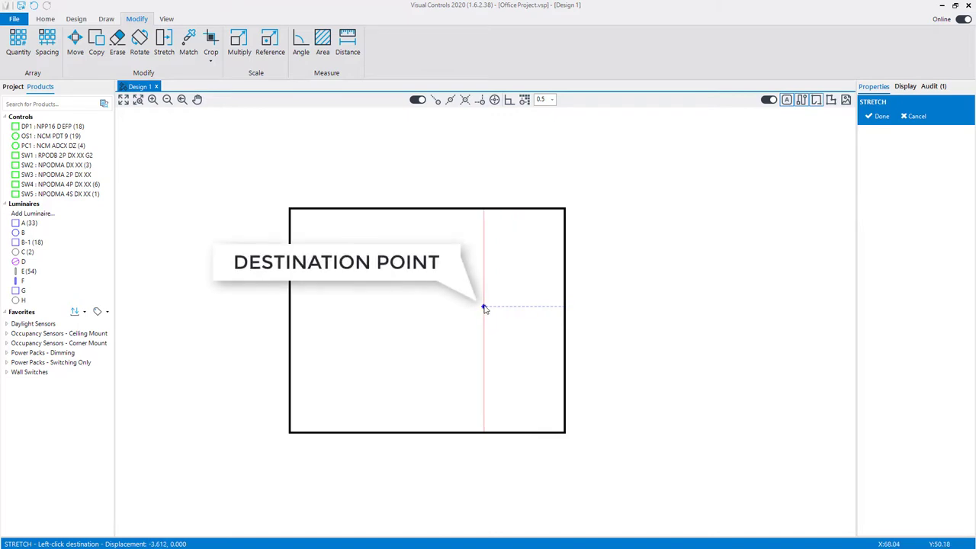
pyautogui.click(485, 309)
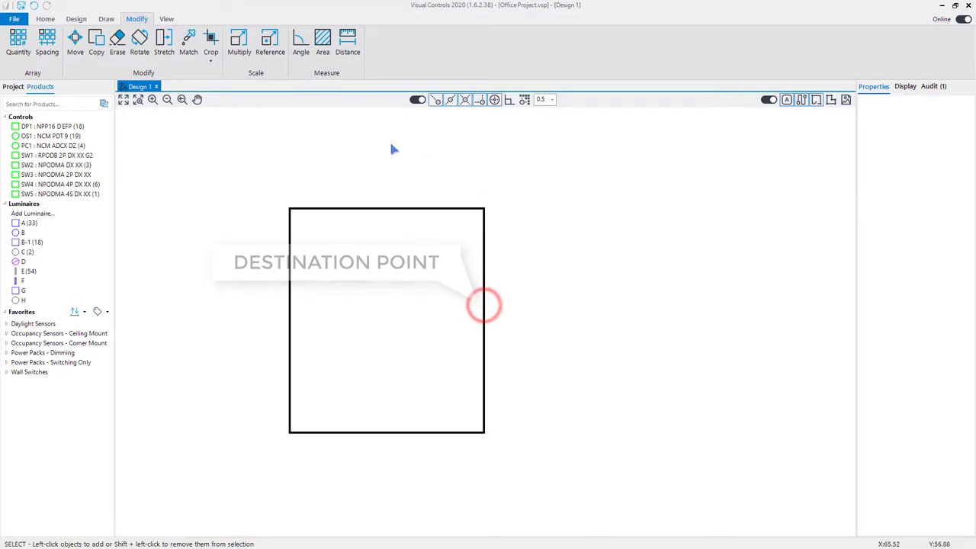
# Stretch the room's top-right corner left, turning it into a trapezoid with a slanted right side
pyautogui.click(165, 43)
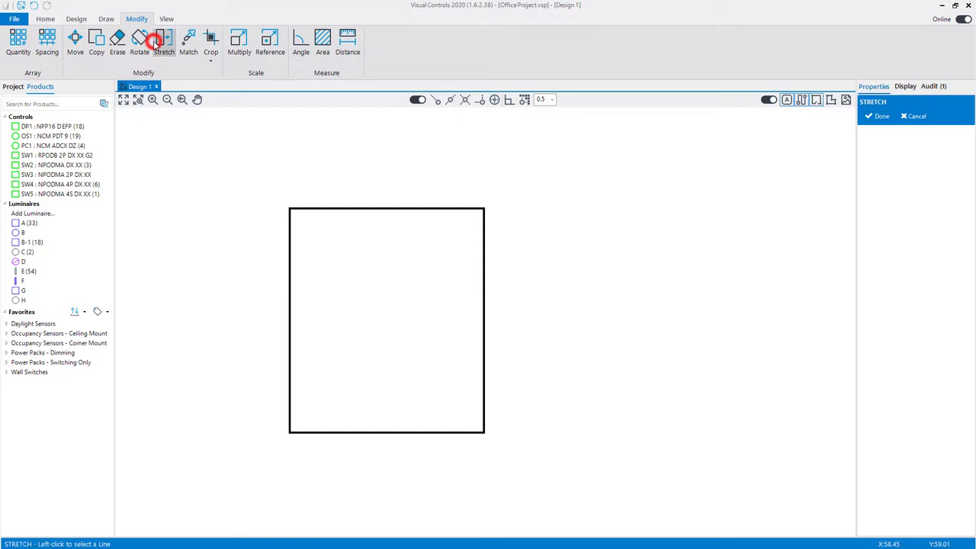
pyautogui.click(483, 210)
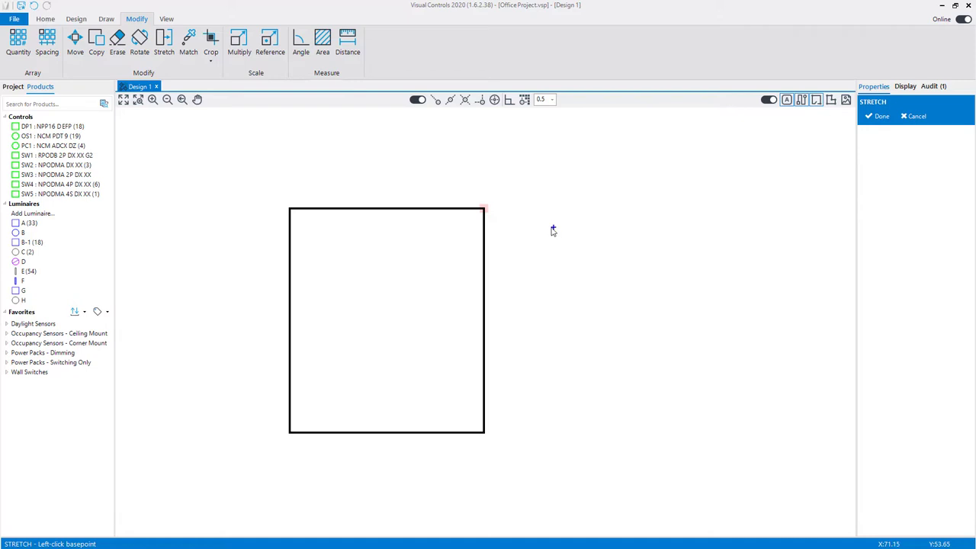
pyautogui.click(484, 209)
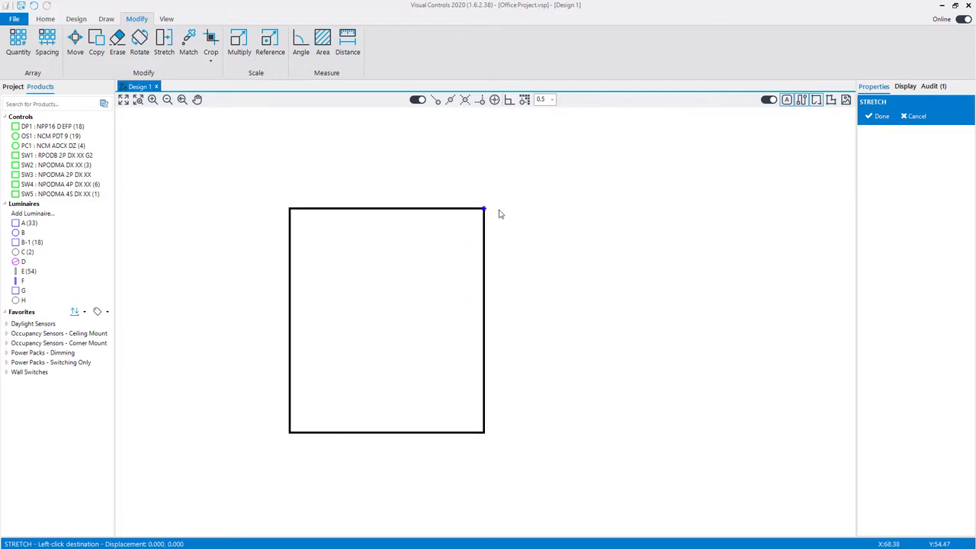
pyautogui.click(424, 209)
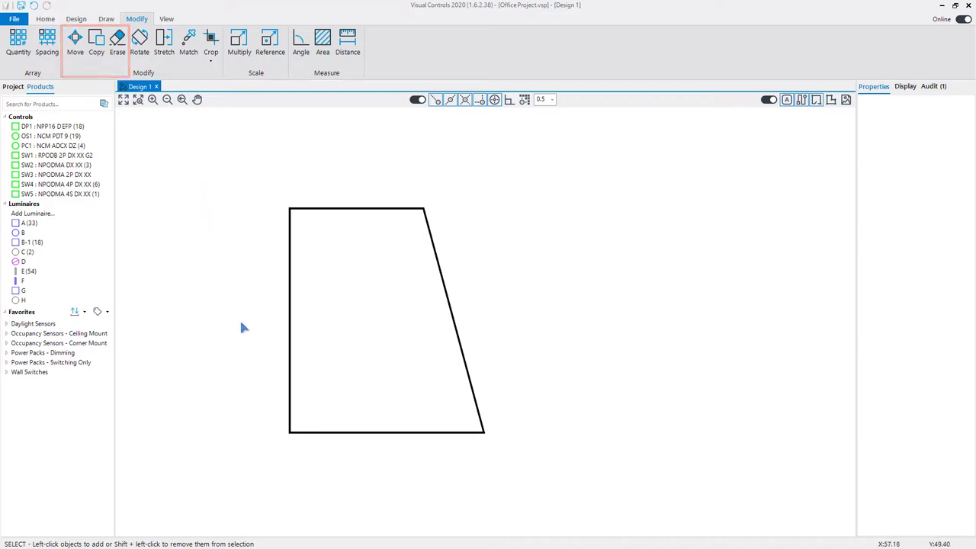
# Move the trapezoid room from its left edge to a spot further right on the plan
pyautogui.click(290, 238)
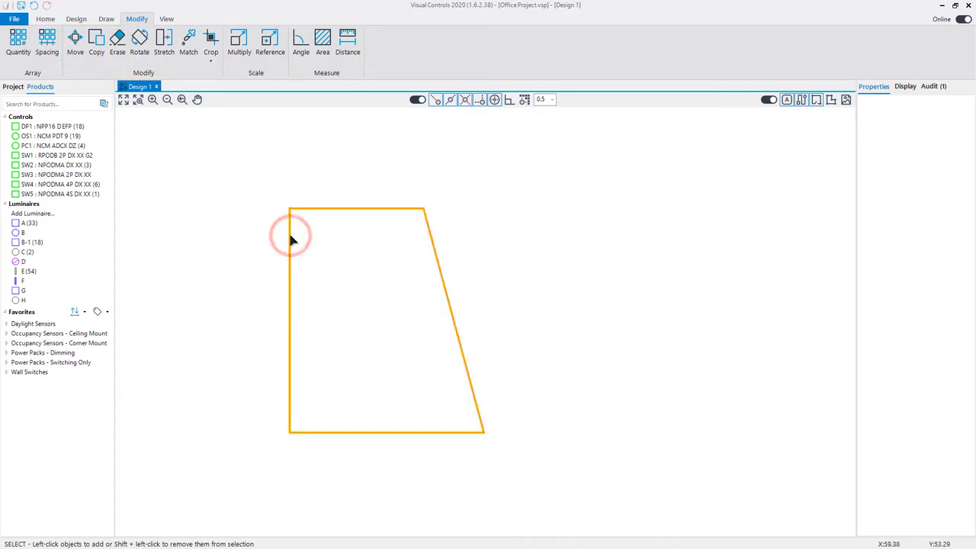
pyautogui.click(305, 236)
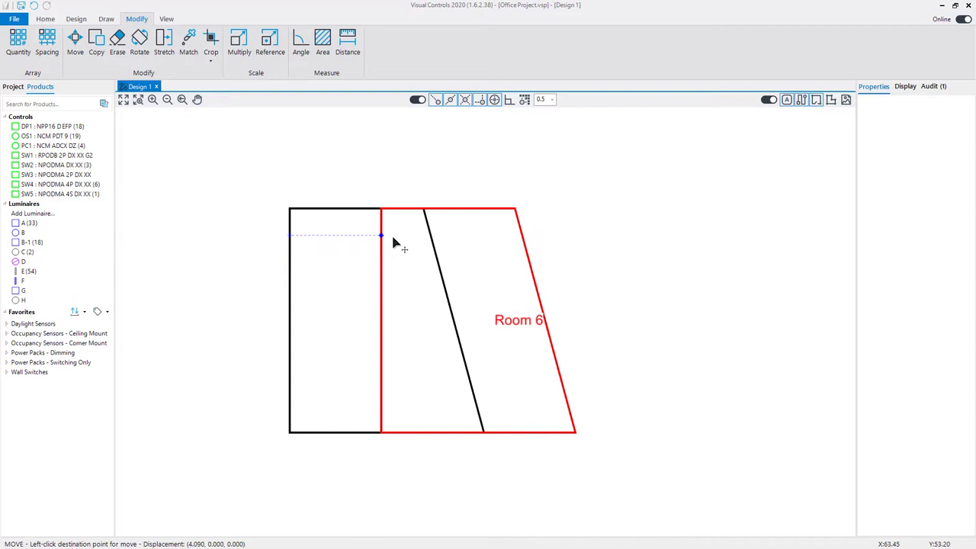
pyautogui.click(496, 238)
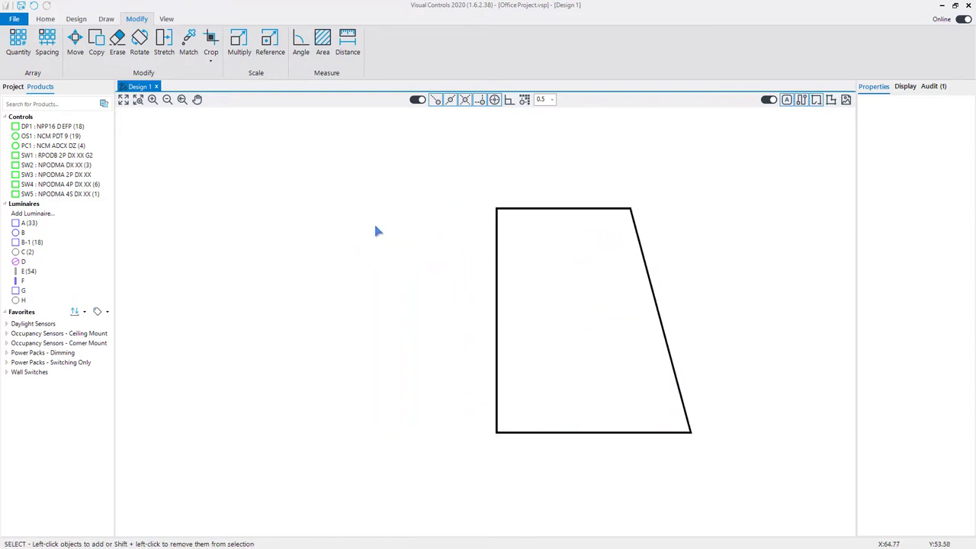
pyautogui.click(137, 100)
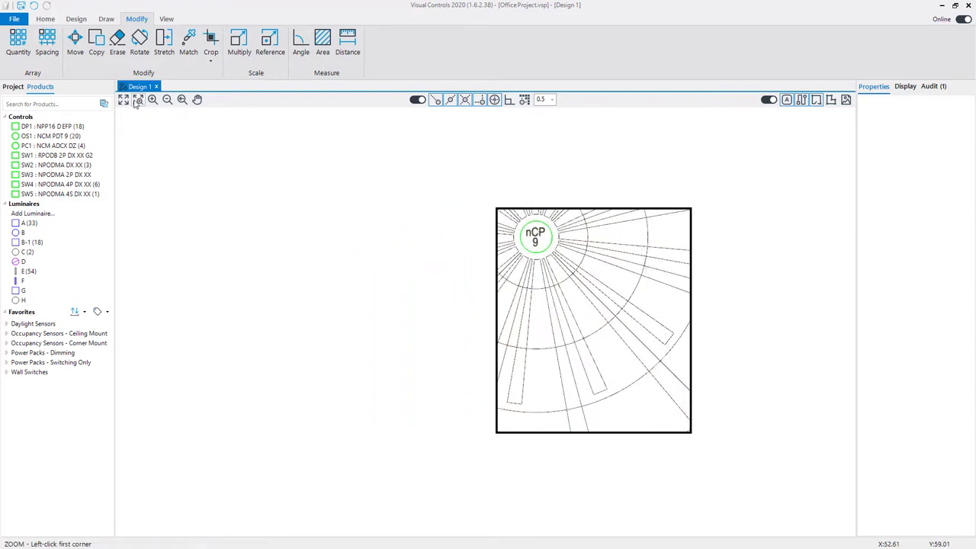
# Zoom in on the room and stretch its top-right corner outward to the right
pyautogui.click(468, 181)
pyautogui.click(742, 465)
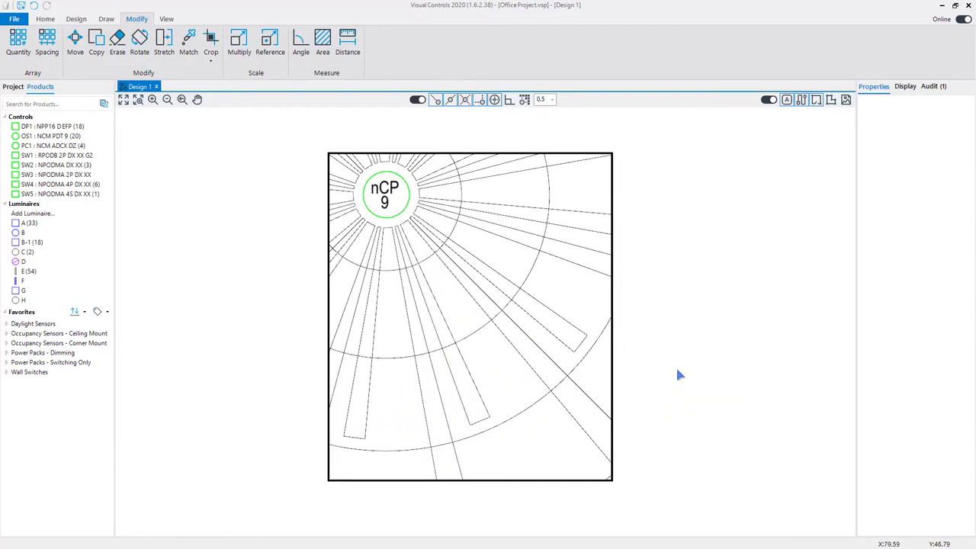
pyautogui.click(164, 42)
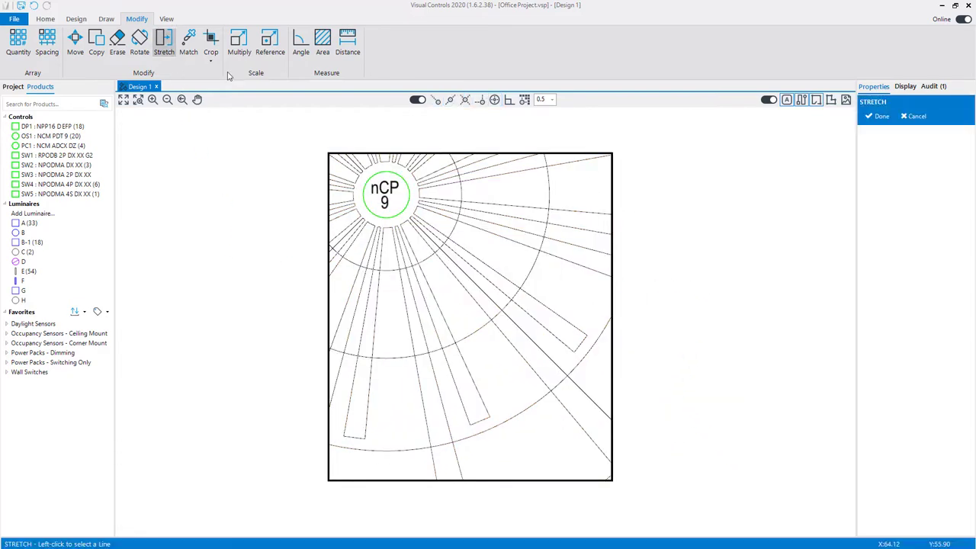
pyautogui.click(613, 155)
pyautogui.click(618, 157)
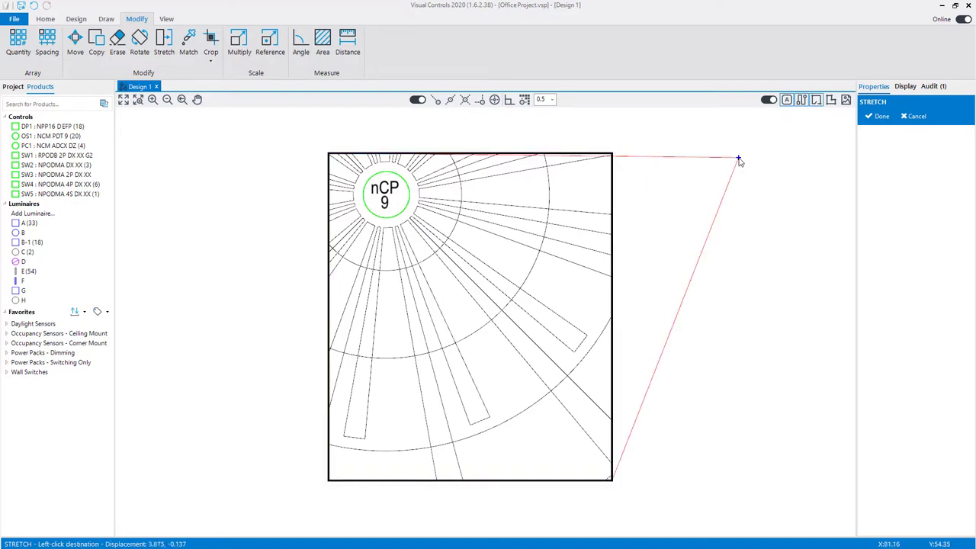
pyautogui.click(740, 153)
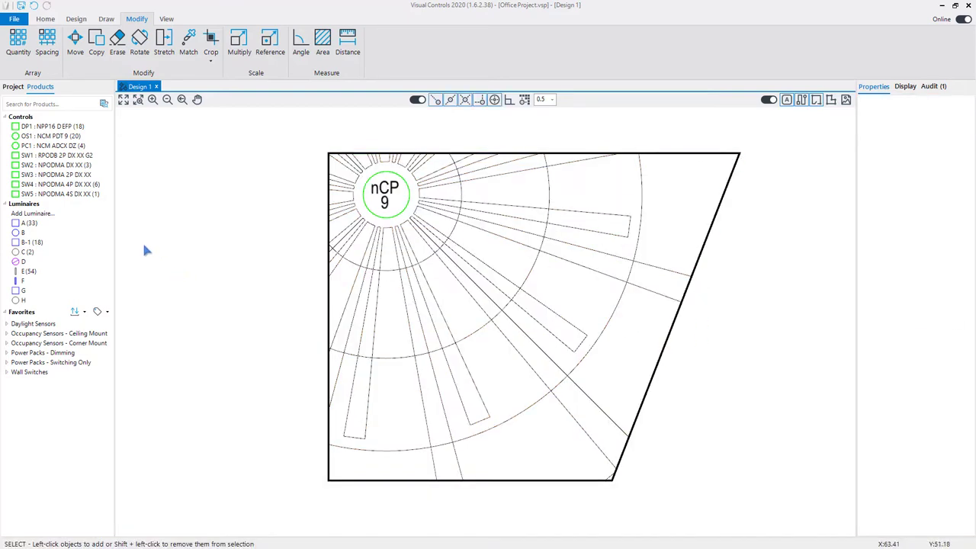
# Place an OS1 : NCM PDT 9 occupancy sensor left of the room and shift its pattern right
pyautogui.click(52, 136)
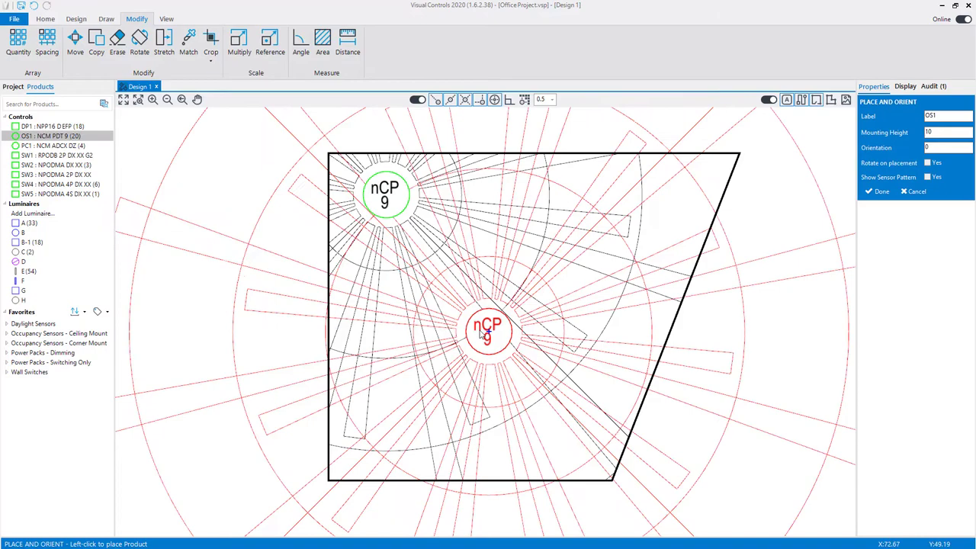
pyautogui.click(169, 404)
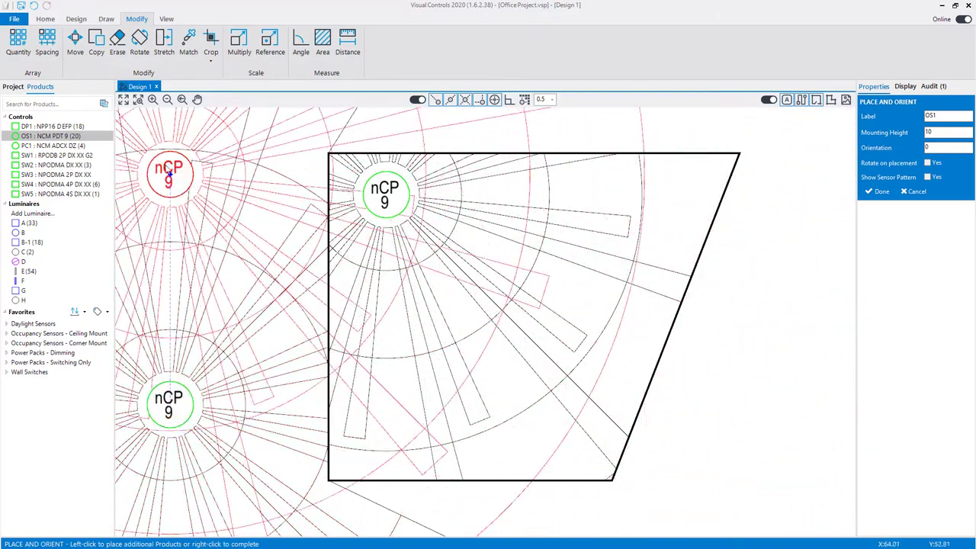
pyautogui.scroll(-3, 412, 238)
pyautogui.rightClick(614, 446)
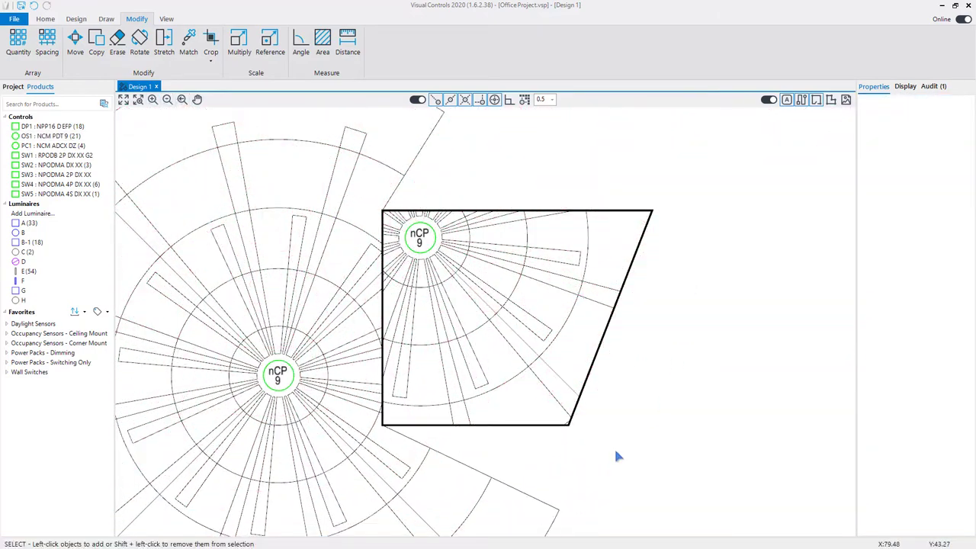
pyautogui.scroll(-1, 627, 390)
pyautogui.scroll(-1, 631, 400)
pyautogui.moveTo(374, 386); pyautogui.dragTo(670, 386)
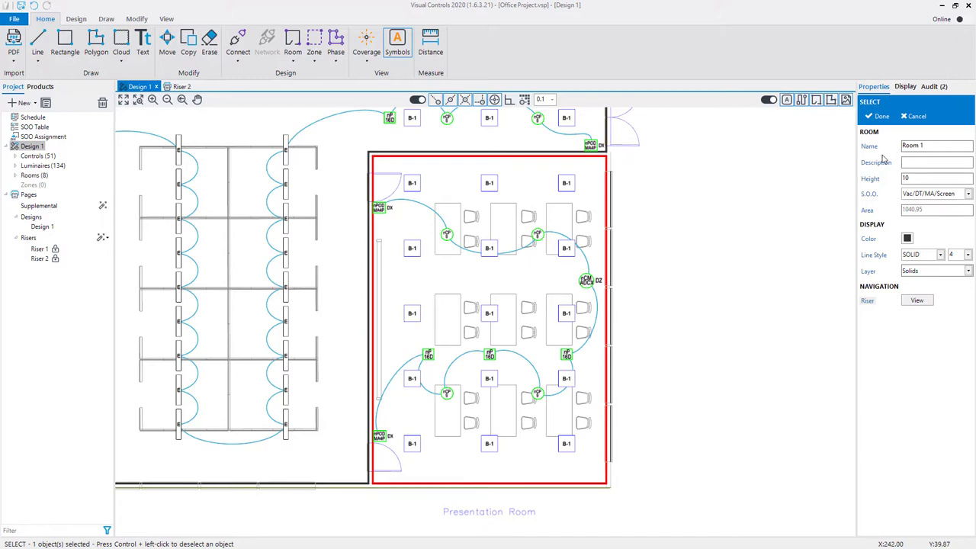
# Rename Room 1 to 'Presentation Room' and give it the description 'Zone Control w/ Daylight'
pyautogui.tripleClick(924, 146)
pyautogui.write('Present')
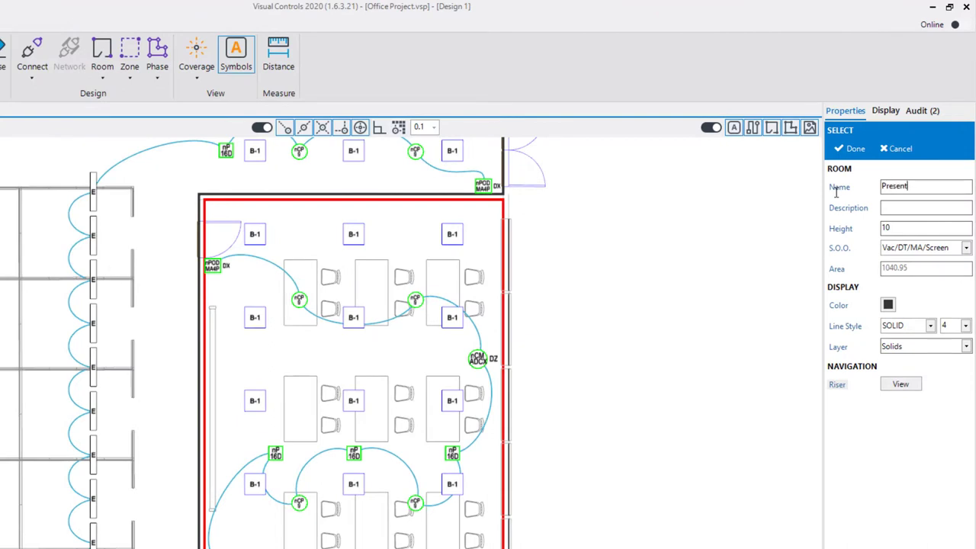
pyautogui.write('ation Room')
pyautogui.click(891, 207)
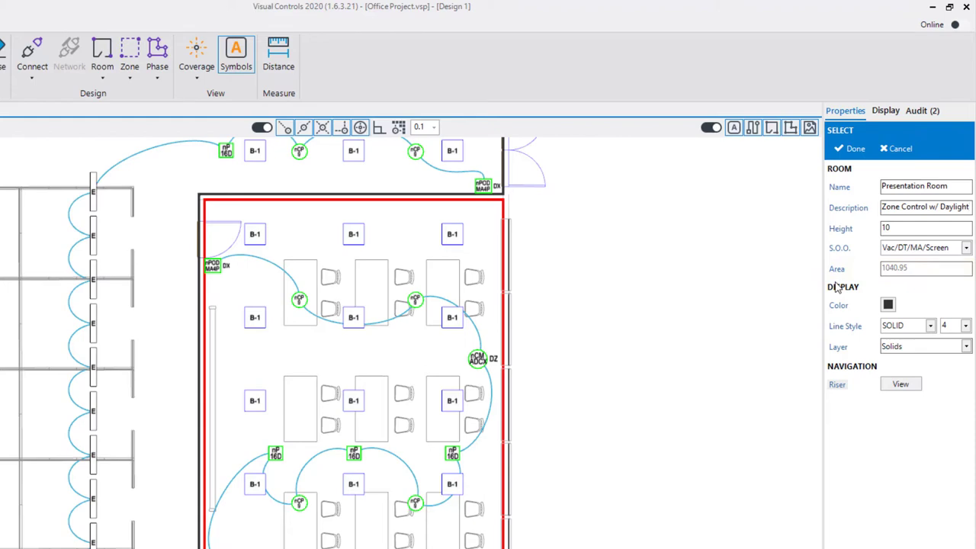
# Put the Presentation Room on System Layers, check its riser page, then confirm with Done
pyautogui.click(966, 346)
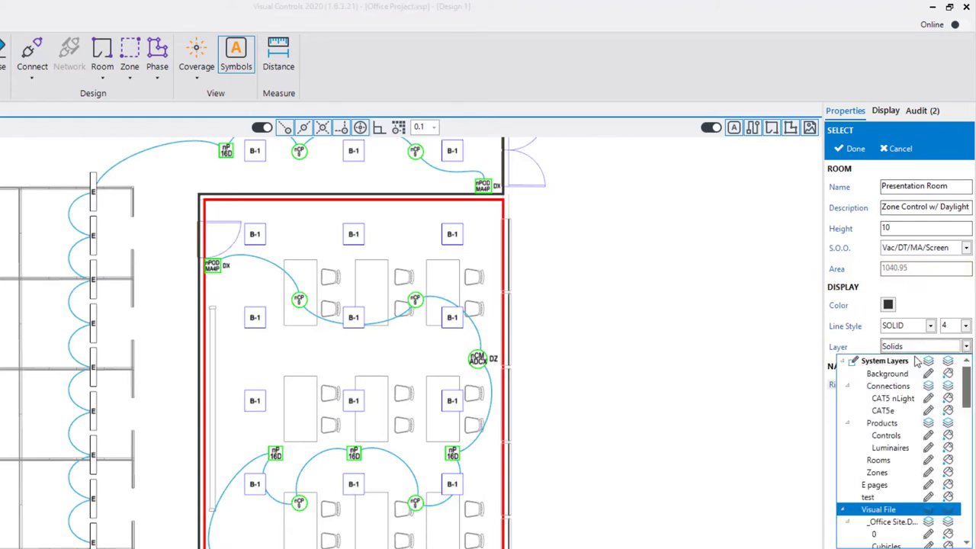
pyautogui.click(915, 361)
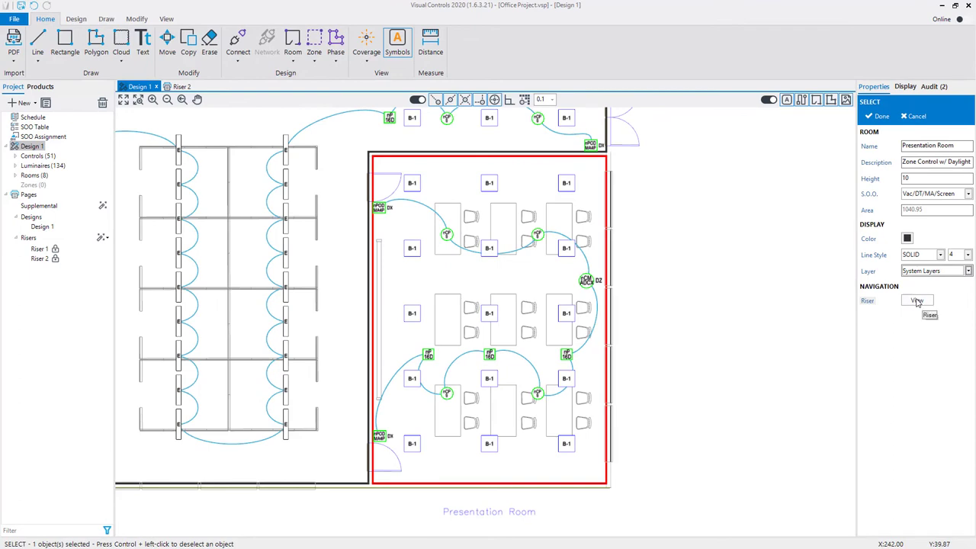
pyautogui.click(918, 302)
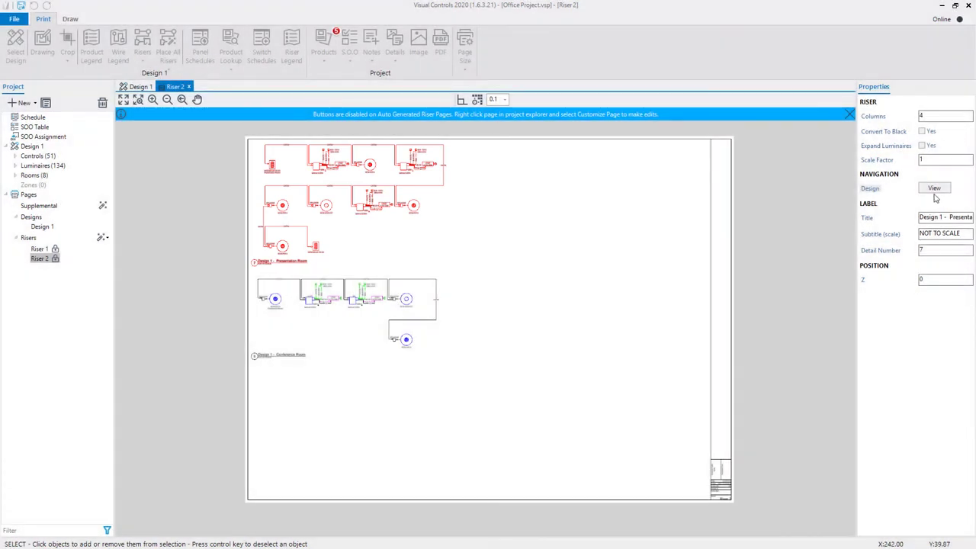
pyautogui.click(934, 189)
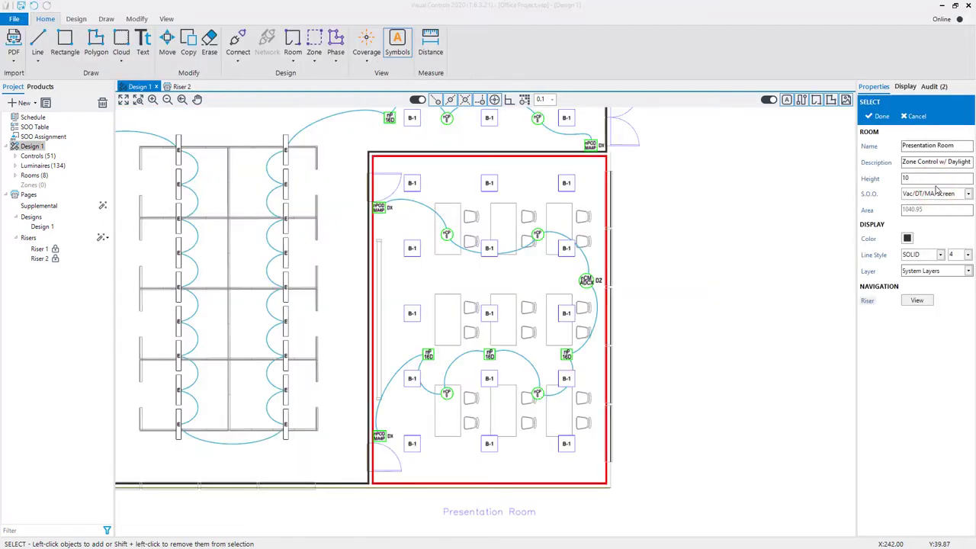
pyautogui.click(877, 116)
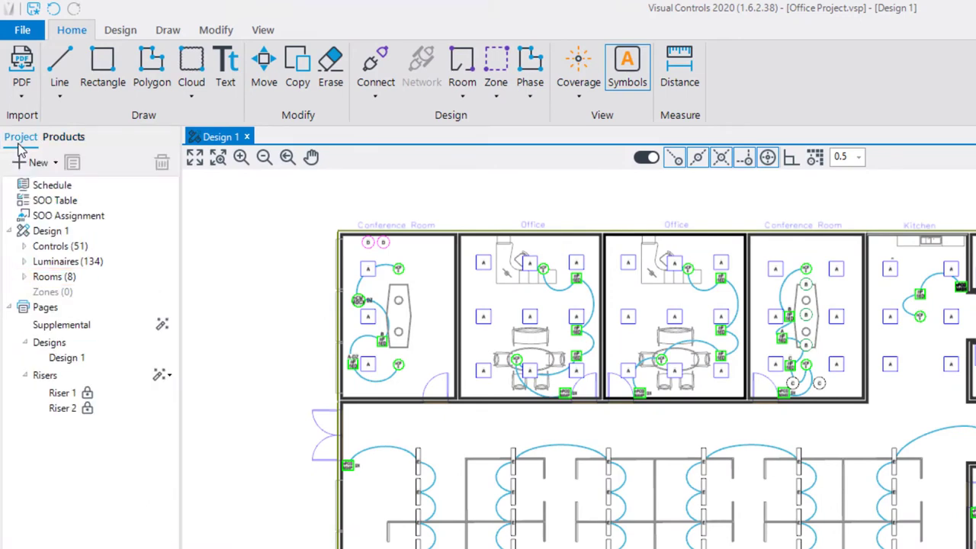
# List the eight project rooms, visit the Office room, then zoom to the whole floor plan
pyautogui.click(24, 277)
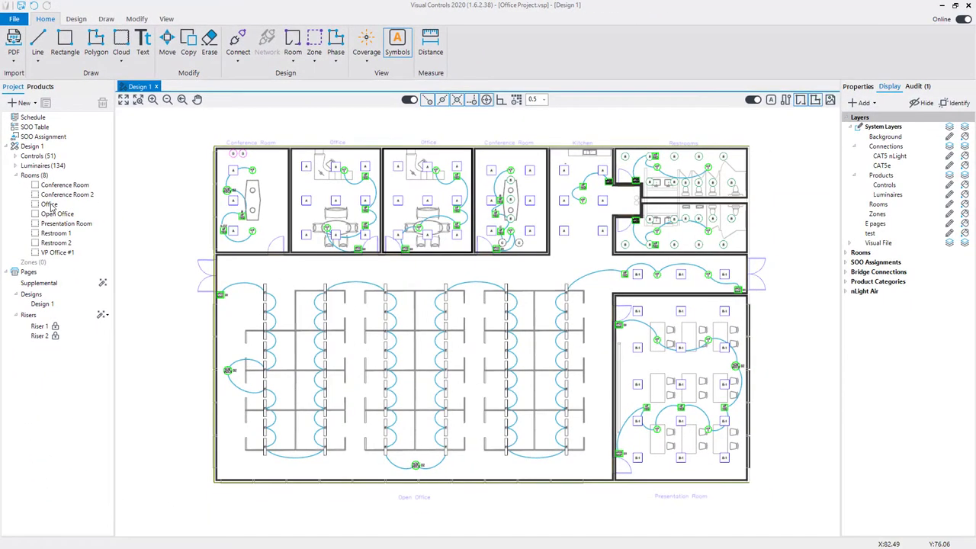
pyautogui.click(77, 322)
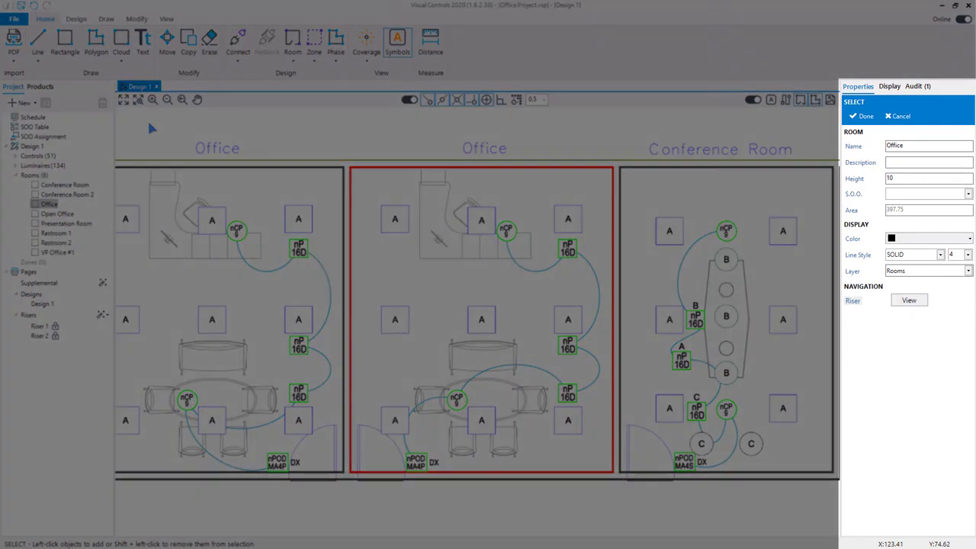
pyautogui.press('Escape')
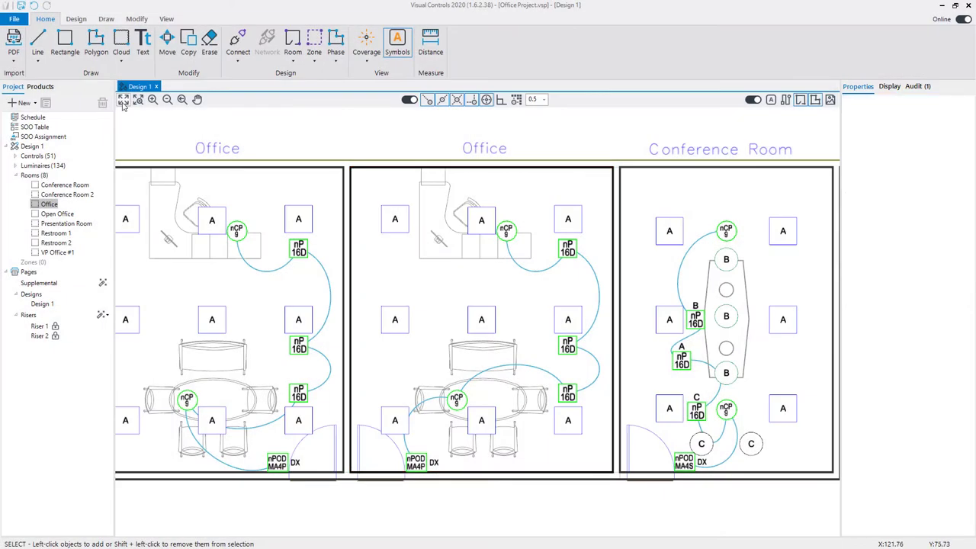
pyautogui.click(123, 99)
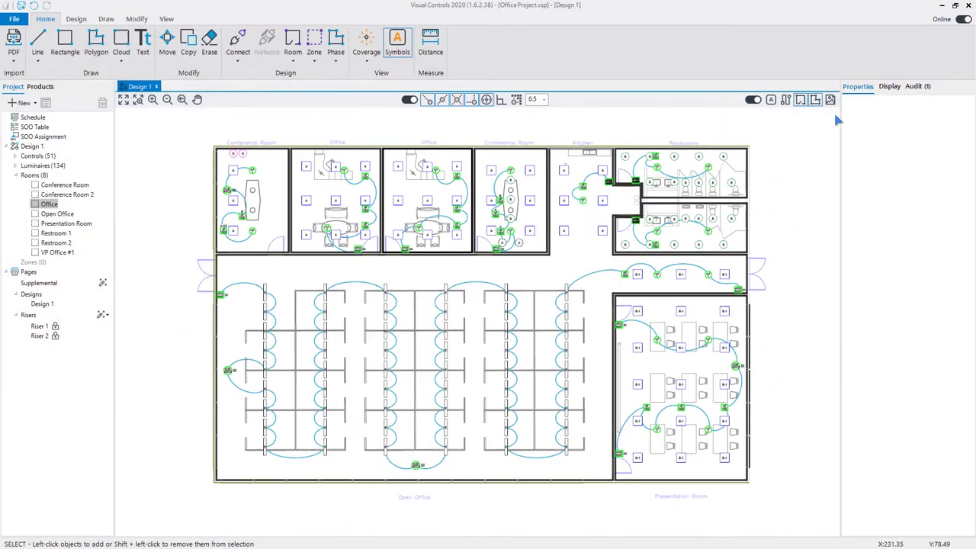
# Change the Rooms layer colour to green in the Display panel
pyautogui.click(887, 87)
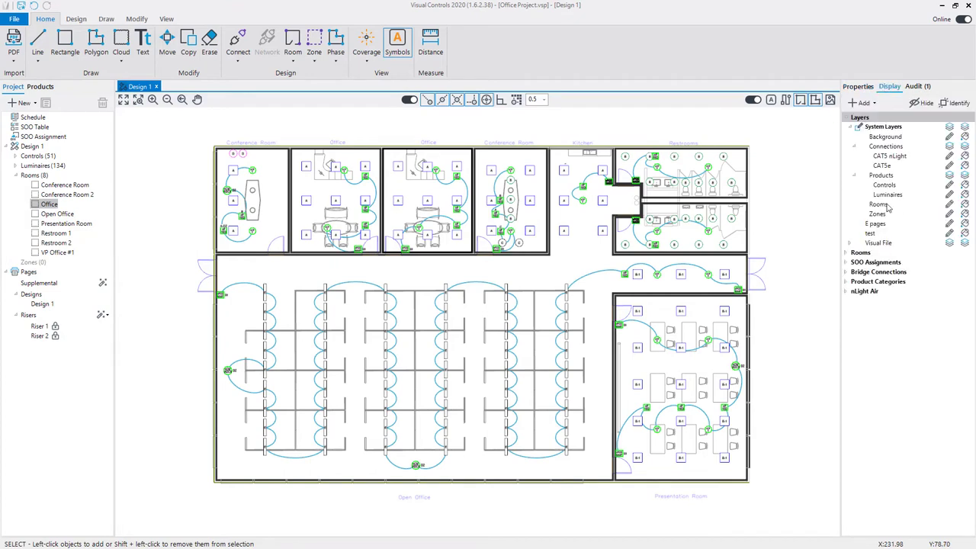
pyautogui.click(966, 207)
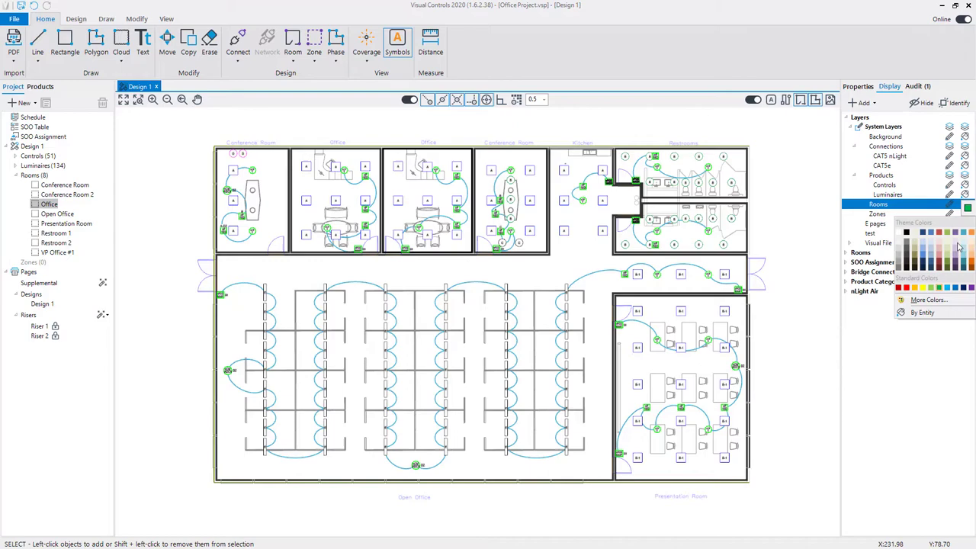
pyautogui.click(941, 289)
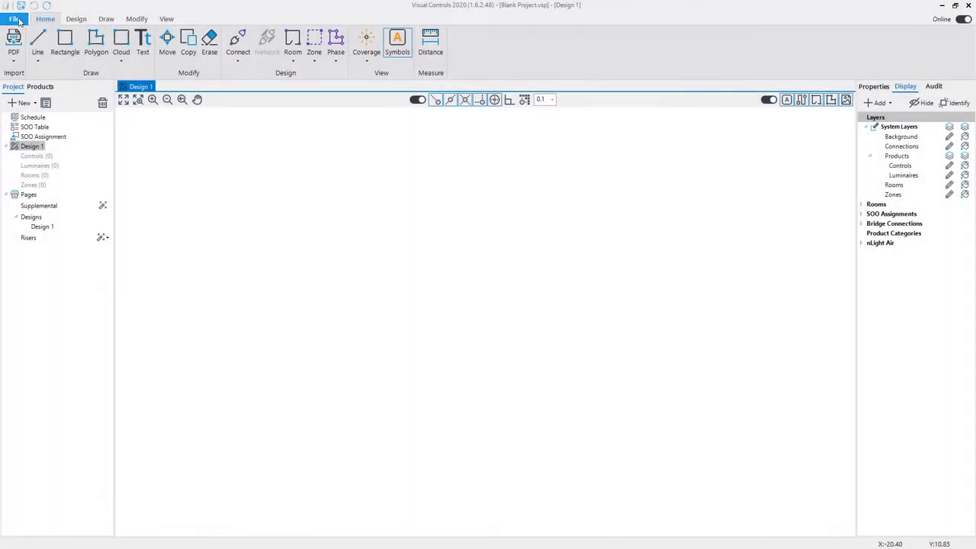
# Import the Office Project.VLC file through File > Import > Lighting import
pyautogui.click(14, 18)
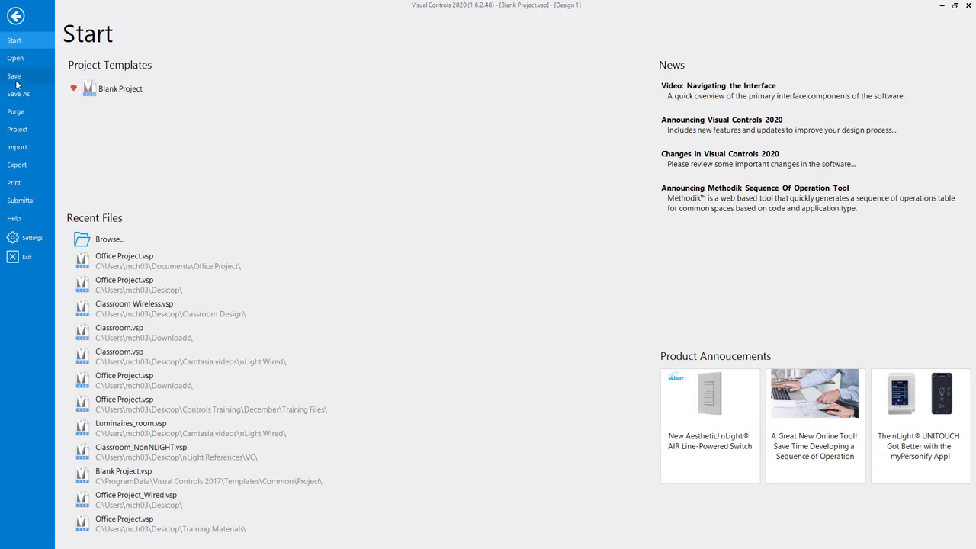
pyautogui.click(19, 146)
pyautogui.click(311, 100)
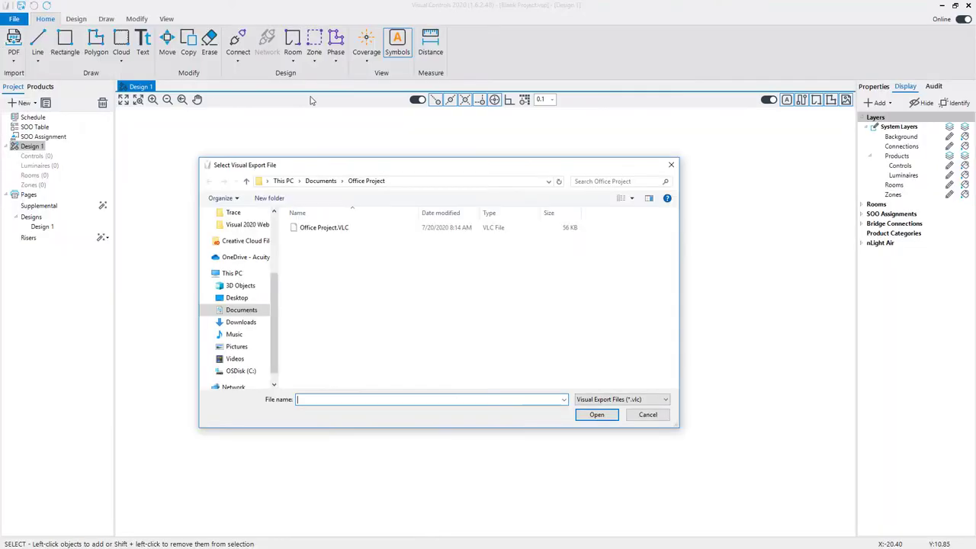
pyautogui.click(321, 232)
pyautogui.doubleClick(321, 231)
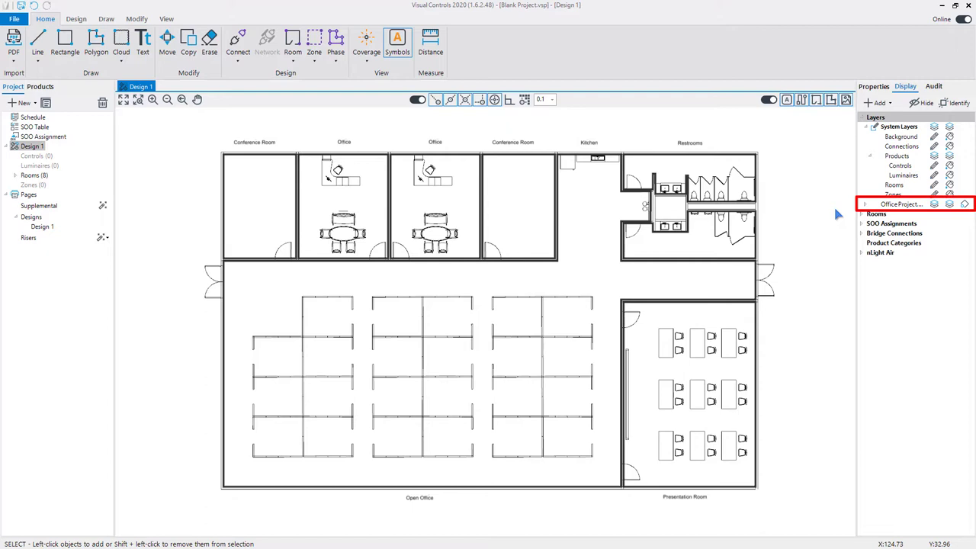
# Expand the imported layer's system layers, select the Open Office and Kitchen room, and open its Layer choices
pyautogui.click(866, 205)
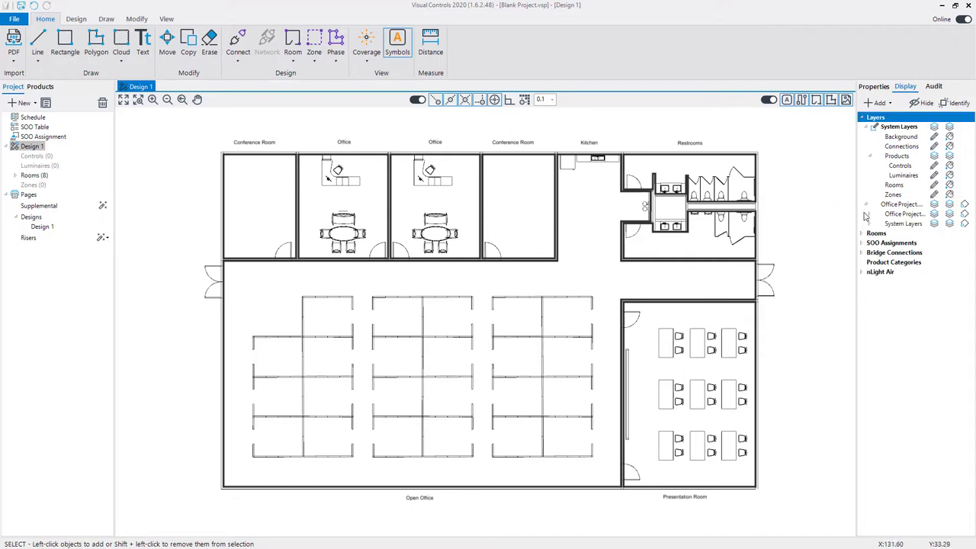
pyautogui.click(870, 223)
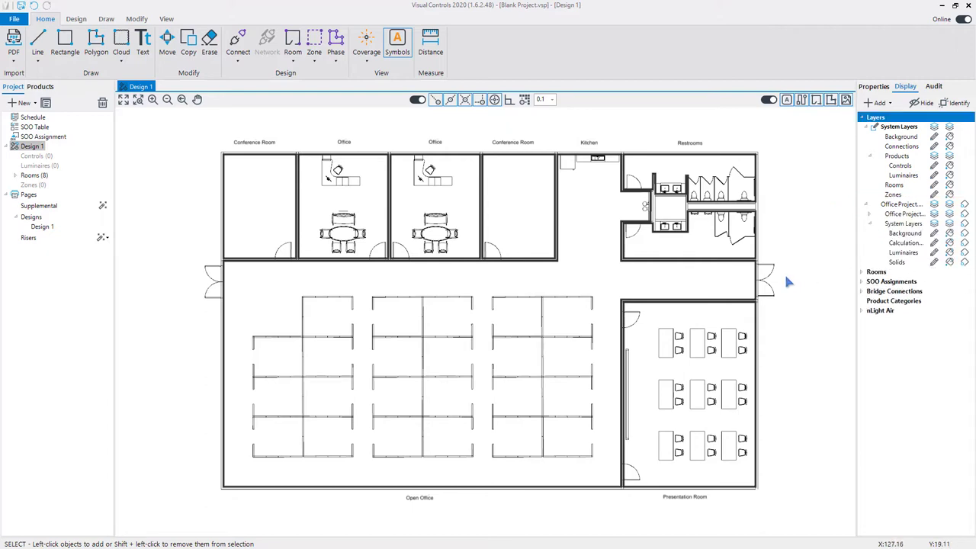
pyautogui.click(561, 217)
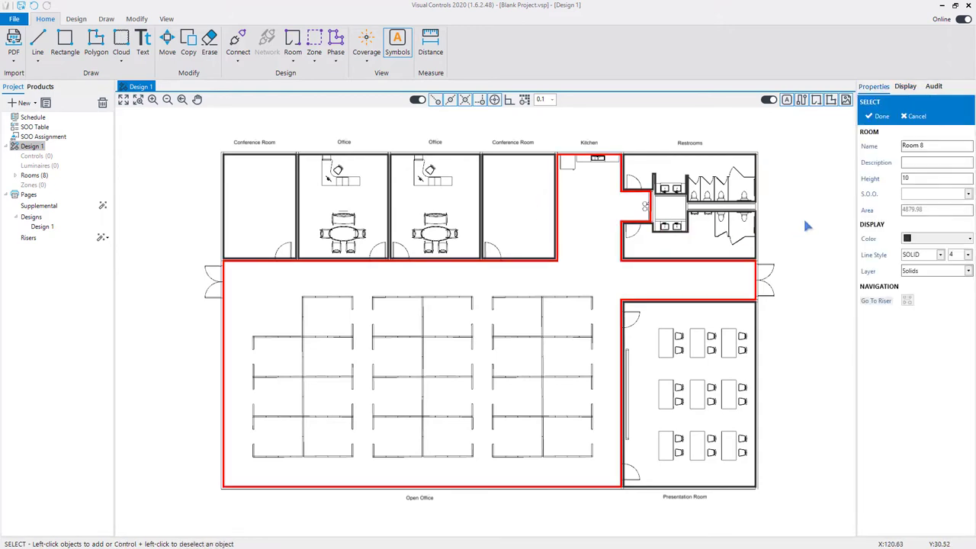
pyautogui.click(967, 272)
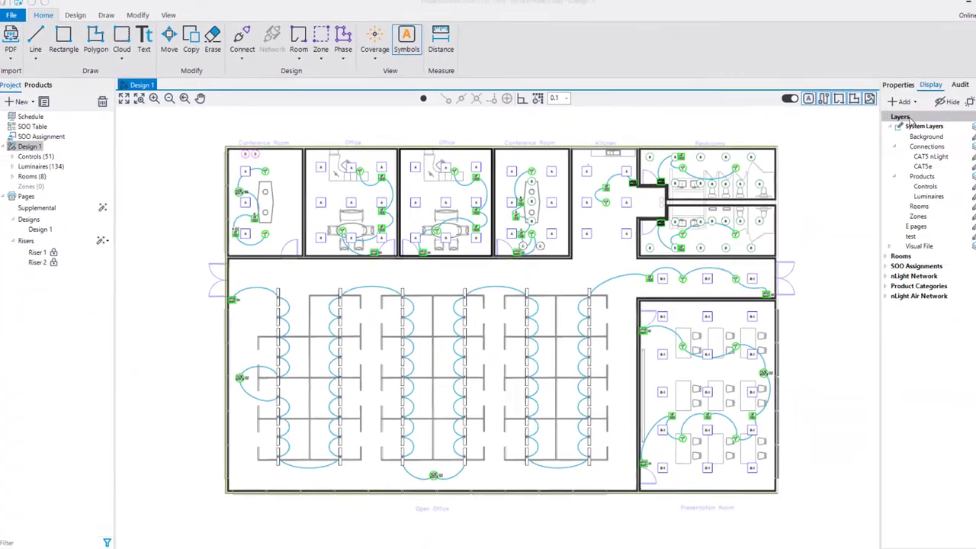
# Open the SOO Table and generate its rows By Similar Room Name
pyautogui.click(883, 119)
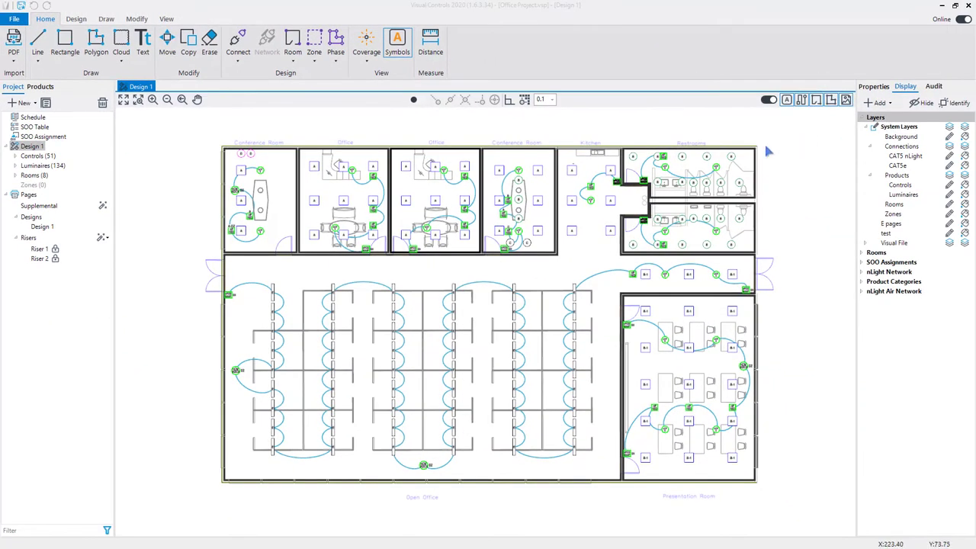
pyautogui.doubleClick(33, 127)
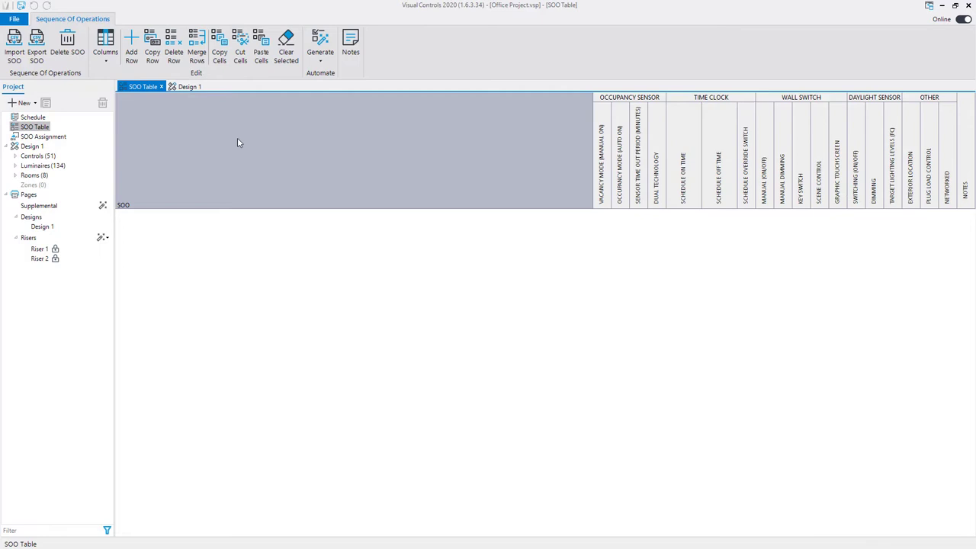
pyautogui.click(322, 59)
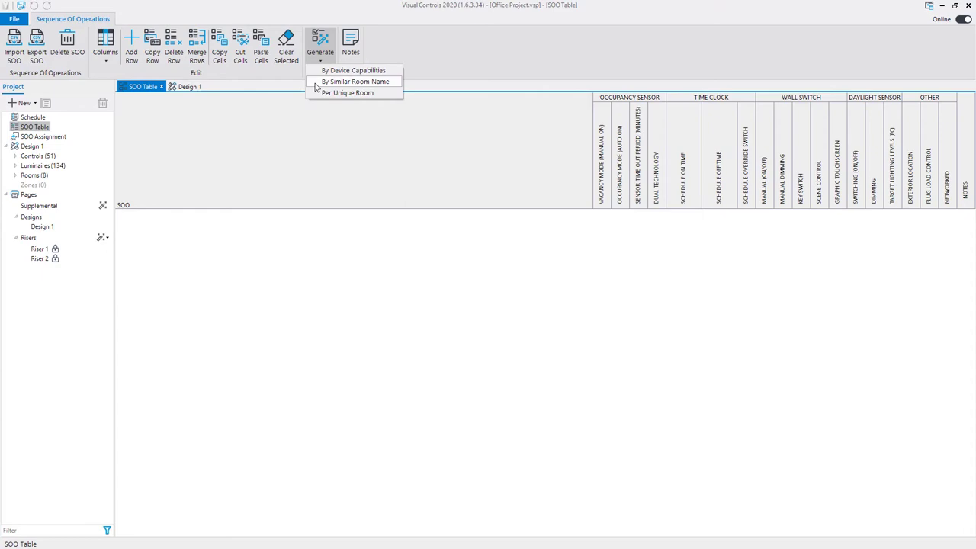
pyautogui.click(315, 84)
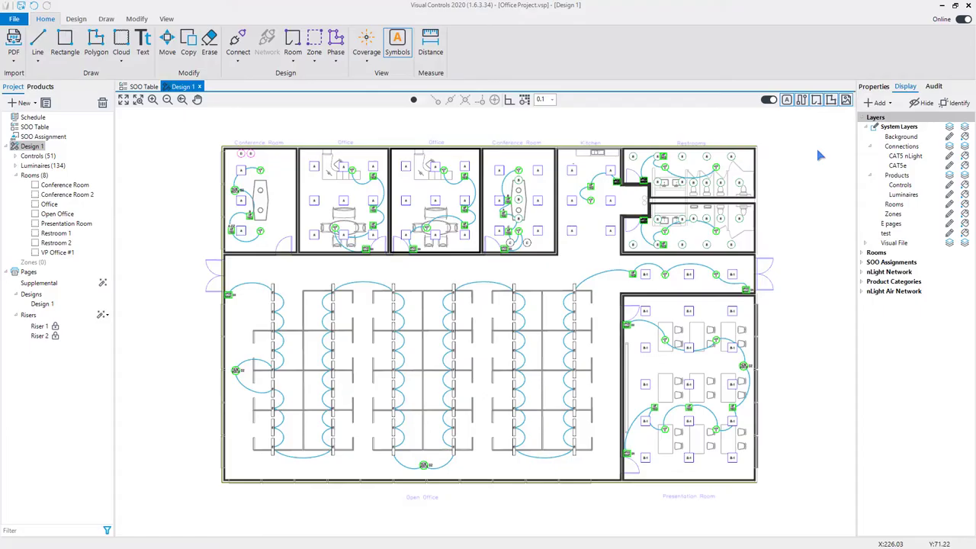
# Colour the plan's rooms by SOO Assignments from the Rooms layer
pyautogui.click(880, 254)
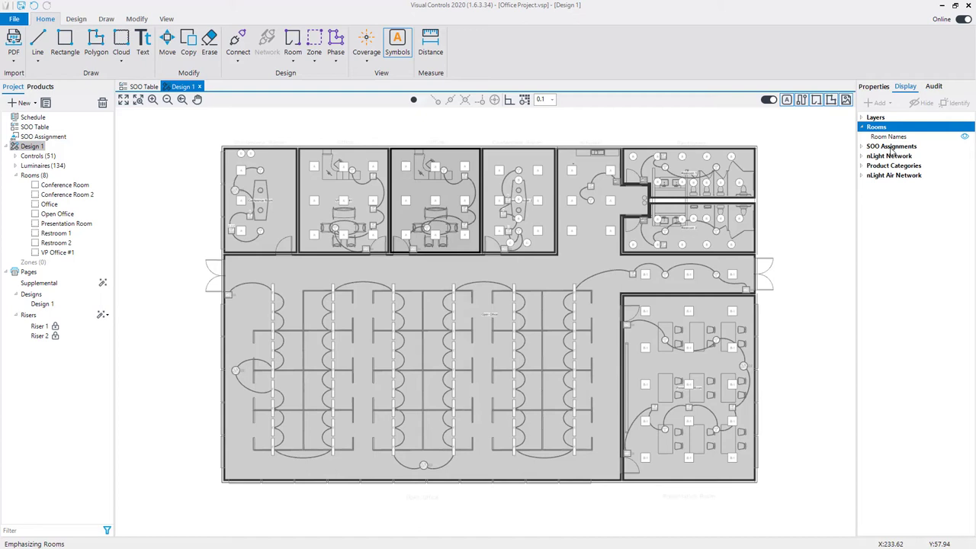
pyautogui.click(891, 147)
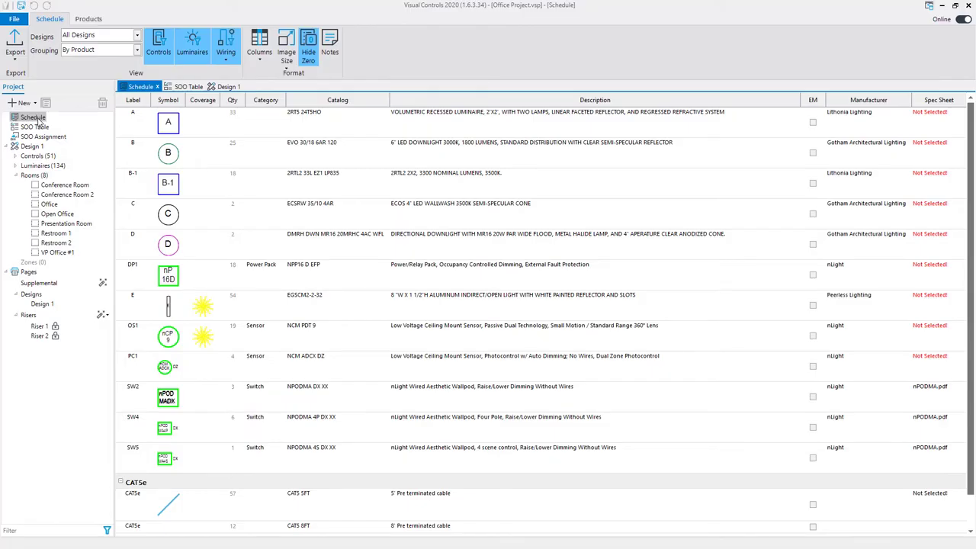
# Group the schedule By Room, collapse the Open Office and Office groups, and export to Excel with Images
pyautogui.click(119, 51)
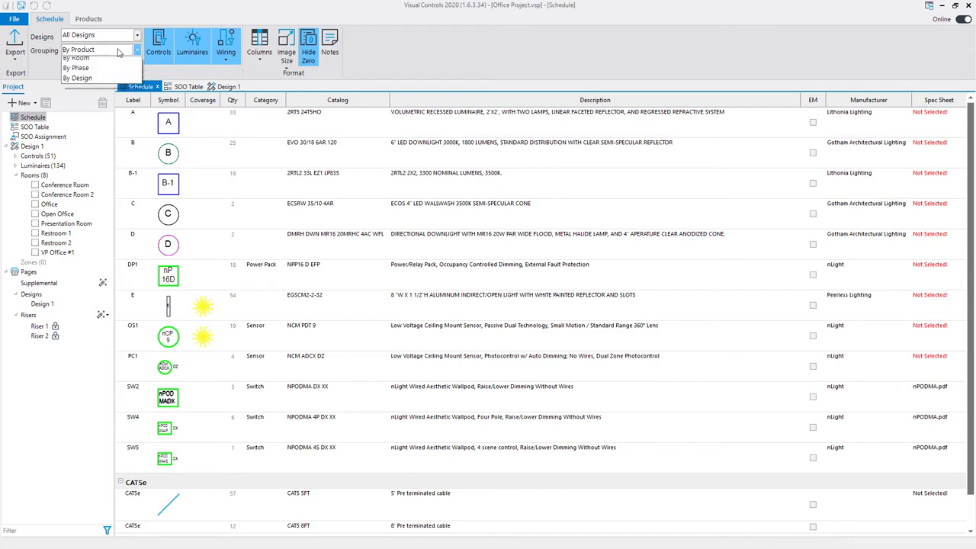
pyautogui.click(96, 72)
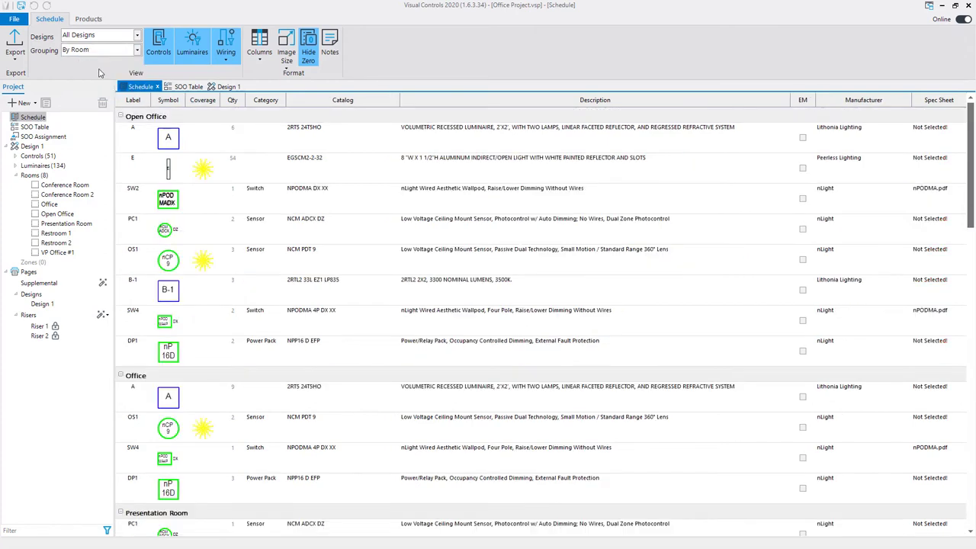
pyautogui.click(120, 115)
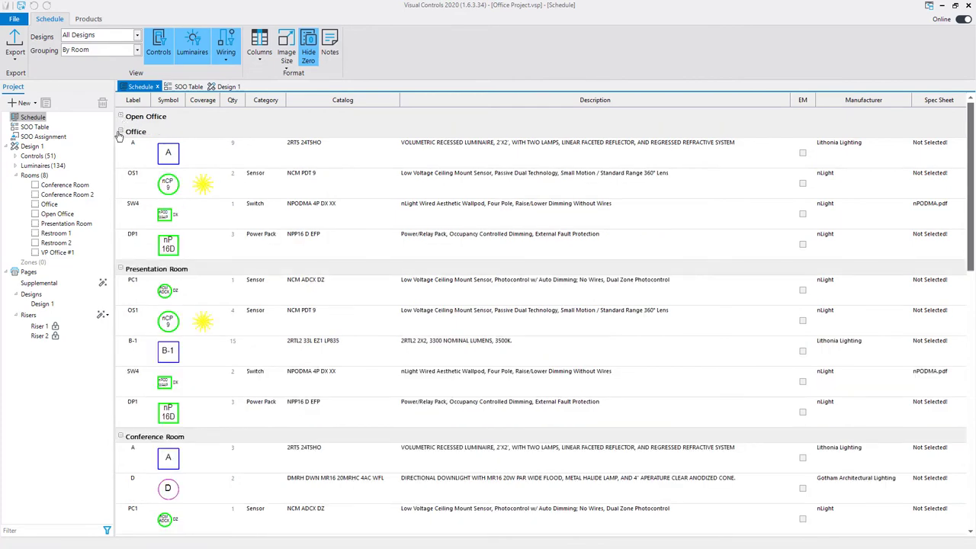
pyautogui.click(119, 132)
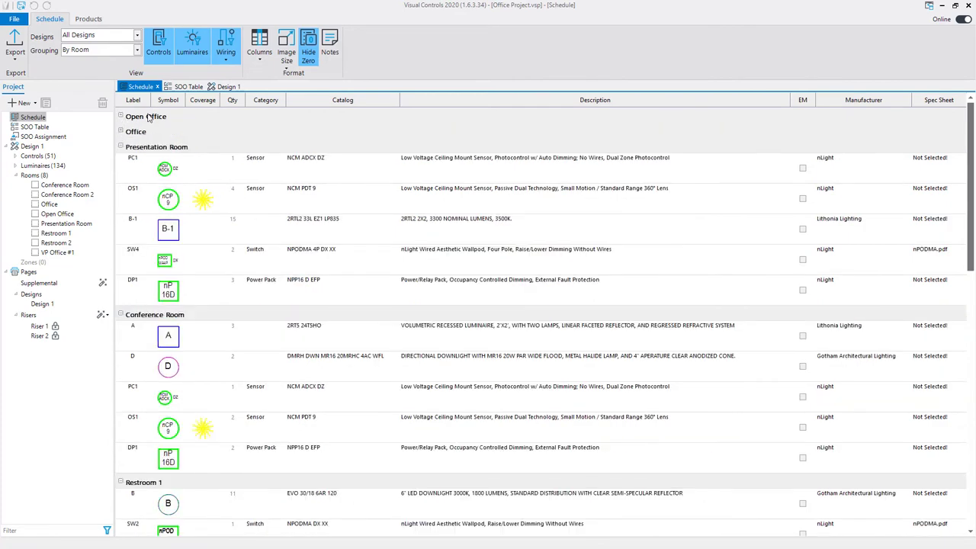
pyautogui.click(16, 58)
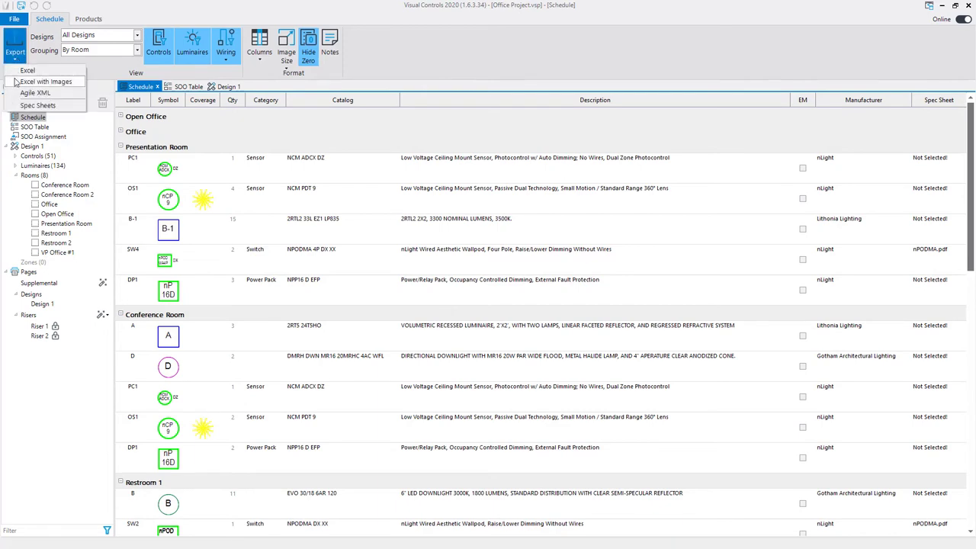
pyautogui.click(45, 82)
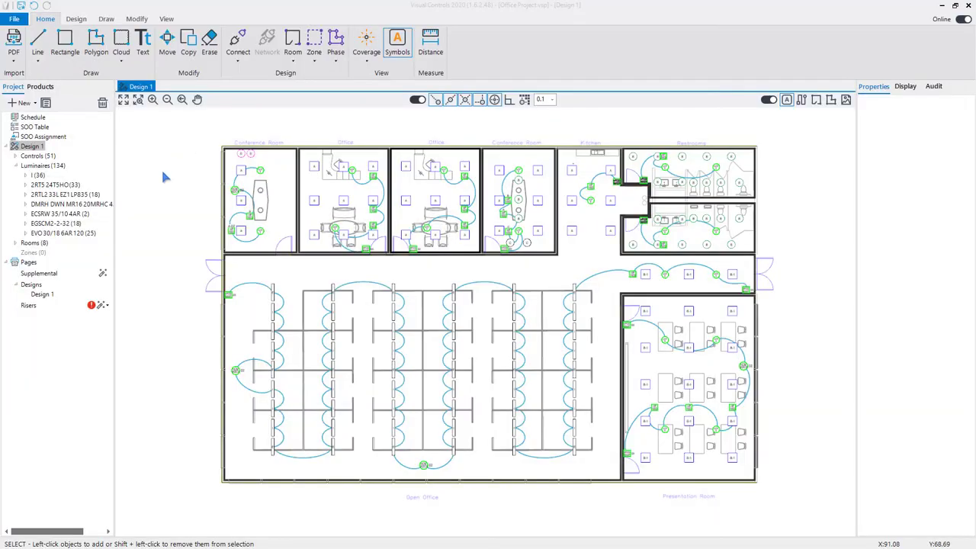
# Open the Design 1 print page, window-zoom onto its floor-plan drawing, and select the drawing
pyautogui.doubleClick(42, 294)
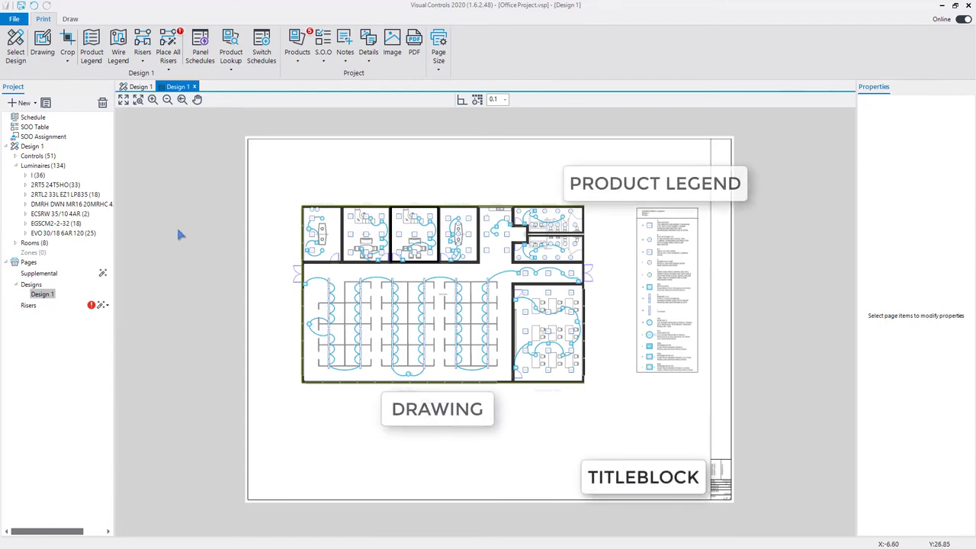
pyautogui.click(138, 99)
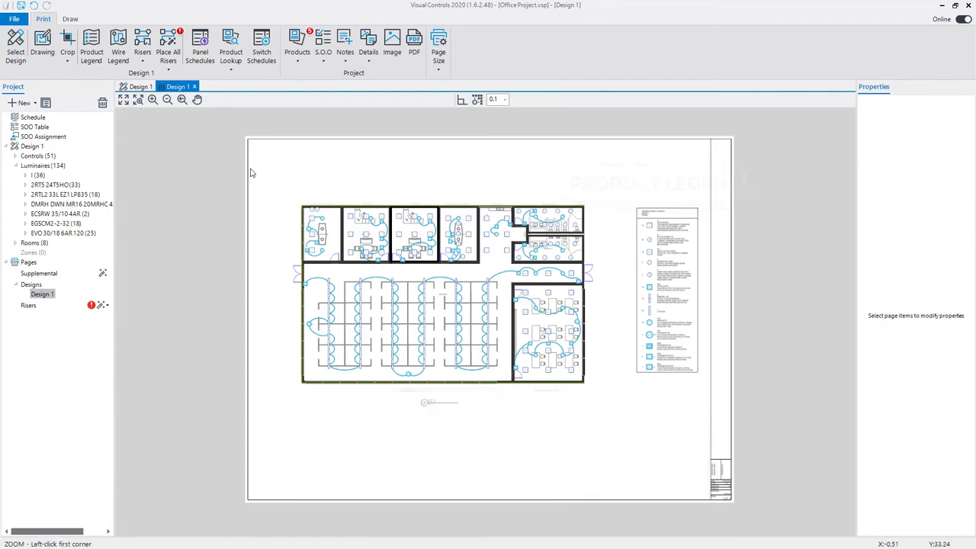
pyautogui.click(282, 167)
pyautogui.click(718, 405)
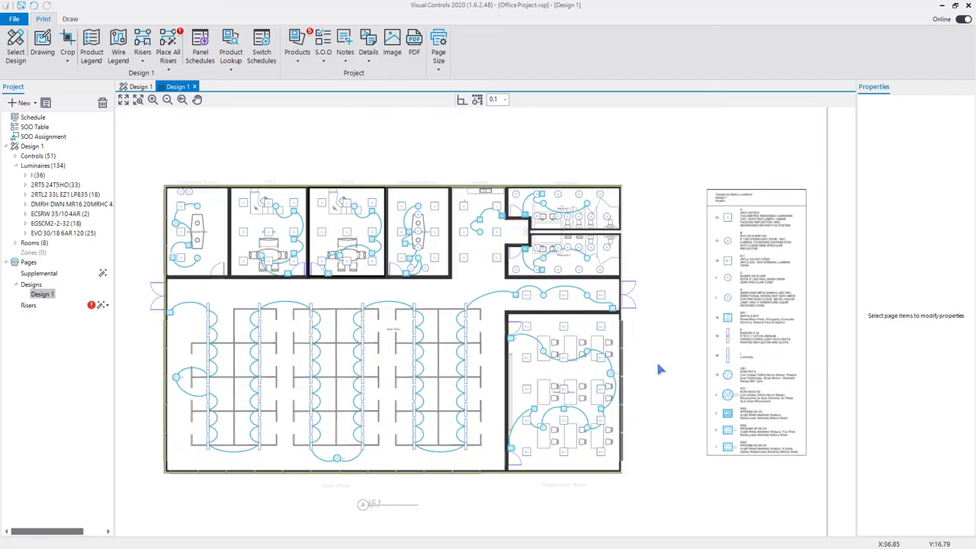
pyautogui.click(516, 225)
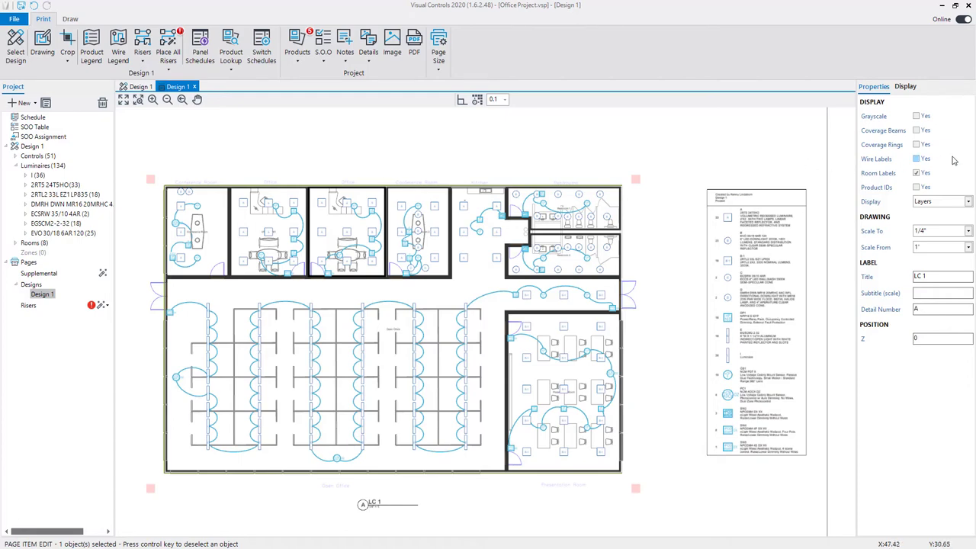
# Toggle Coverage Beams on and off, then set the drawing's Display to Sequence of Operation
pyautogui.click(918, 131)
pyautogui.click(917, 132)
pyautogui.click(918, 132)
pyautogui.click(968, 201)
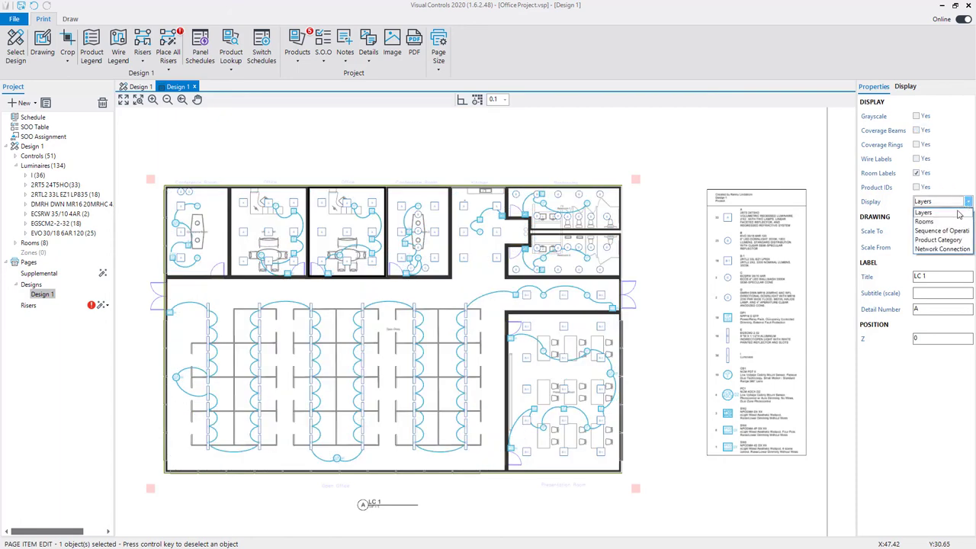
pyautogui.click(944, 231)
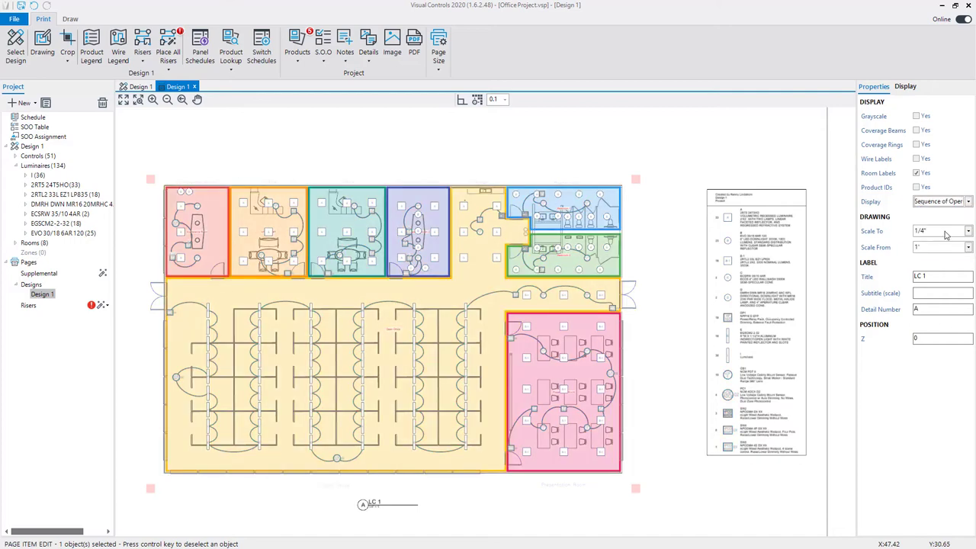
# Auto-generate Riser 1 and Riser 2, open Riser 1, and zoom onto its room riser diagrams
pyautogui.click(101, 306)
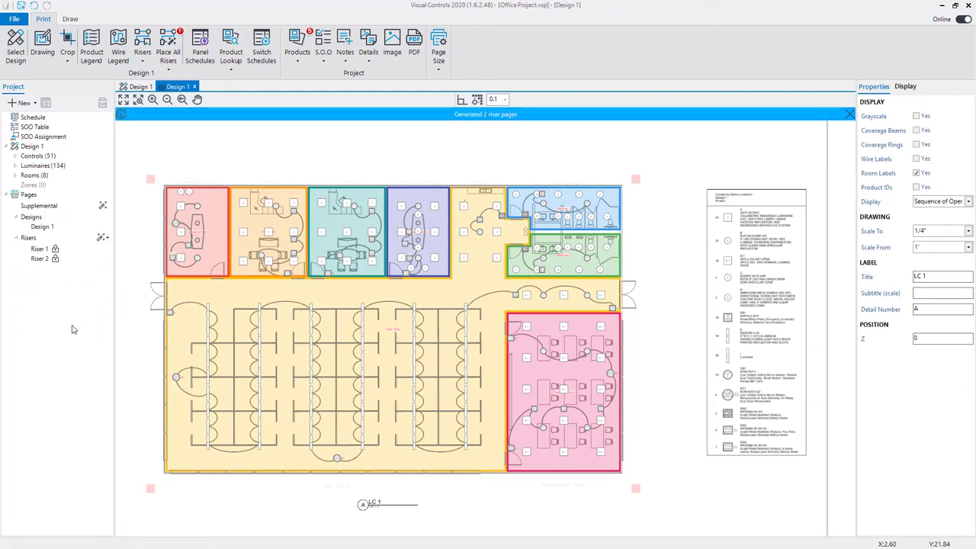
pyautogui.click(38, 250)
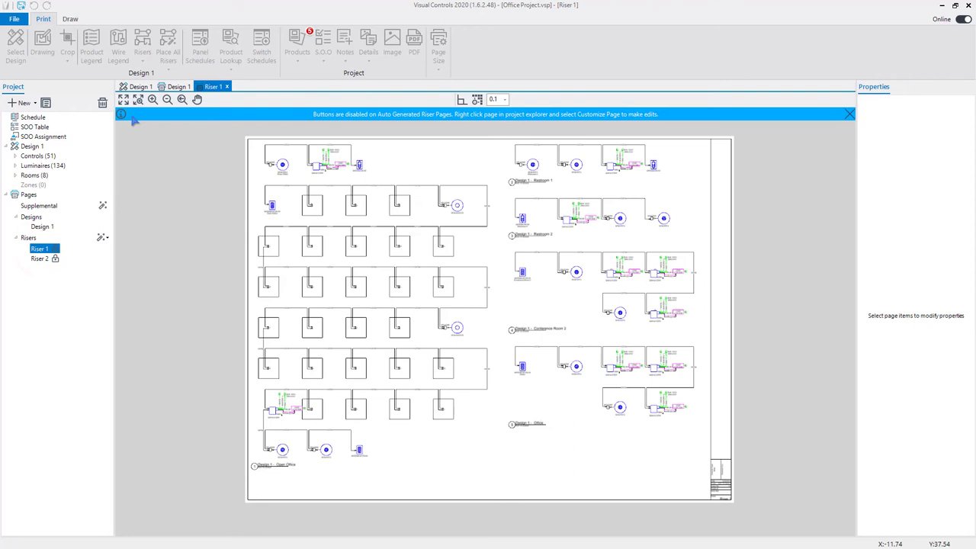
pyautogui.click(138, 99)
pyautogui.click(492, 152)
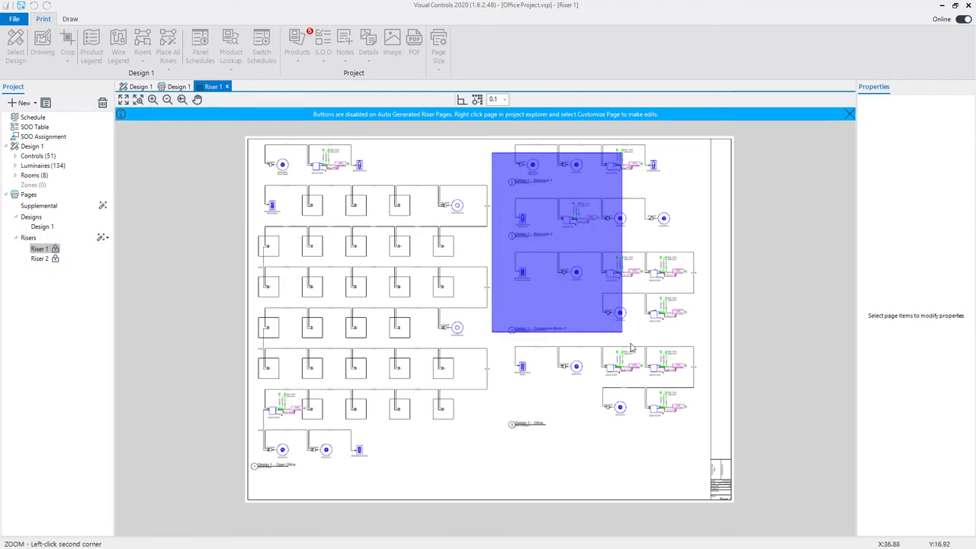
pyautogui.click(694, 391)
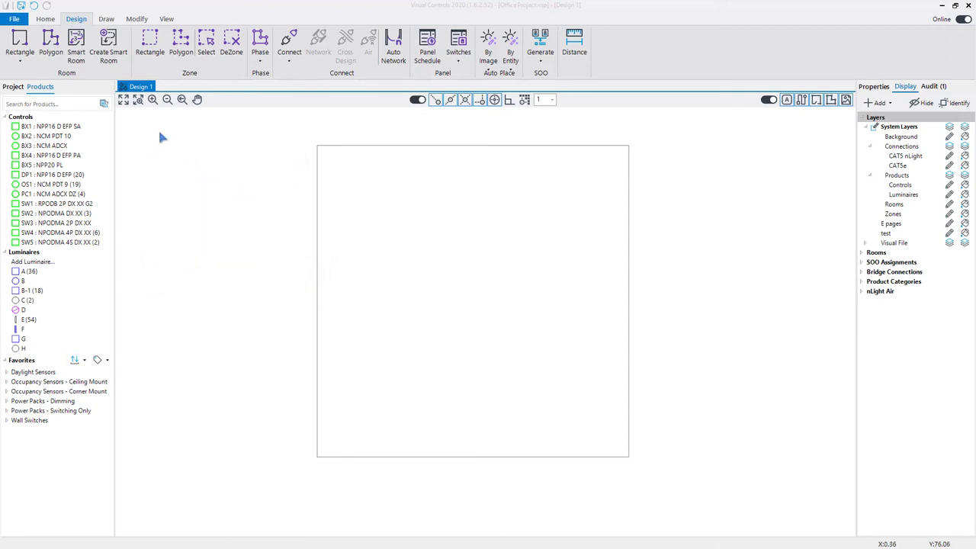
# Start a smart room named Office, filtered to ASHRAE 90.1 (2010), nLight and 0-10V dimming
pyautogui.click(78, 61)
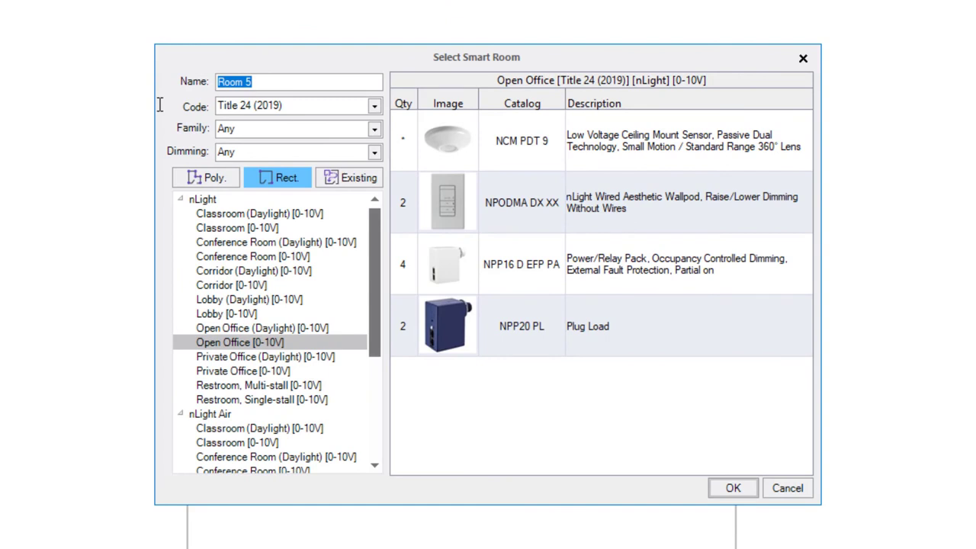
pyautogui.write('Office')
pyautogui.click(374, 107)
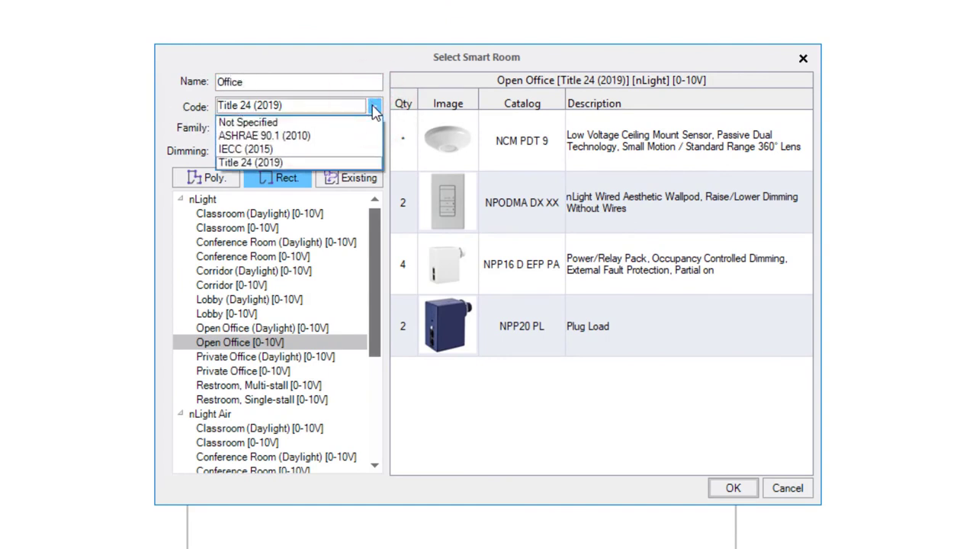
pyautogui.click(337, 136)
pyautogui.click(375, 130)
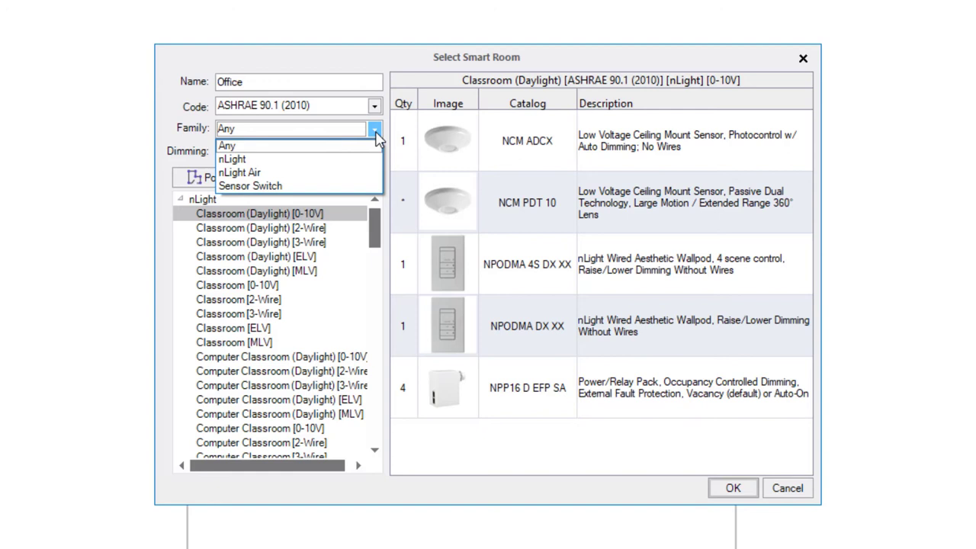
pyautogui.click(374, 158)
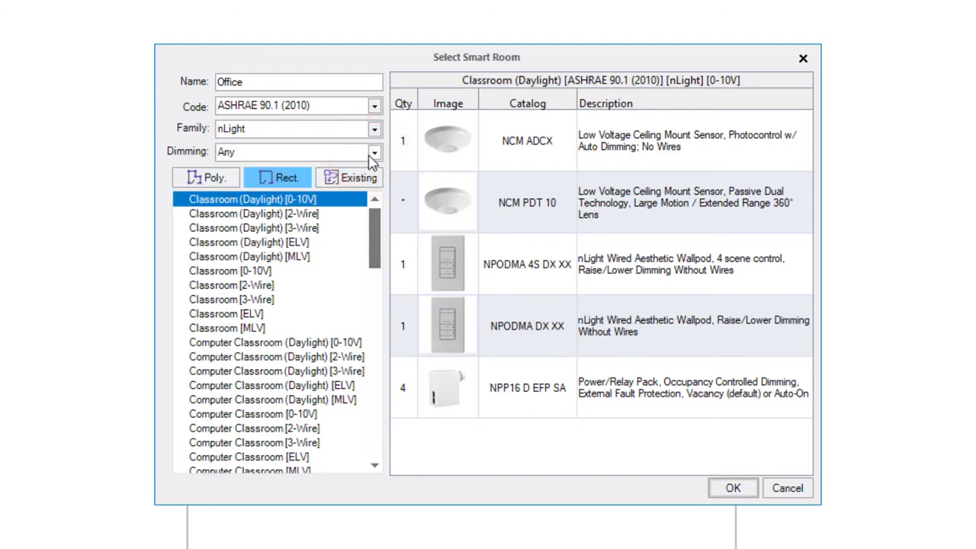
pyautogui.click(375, 153)
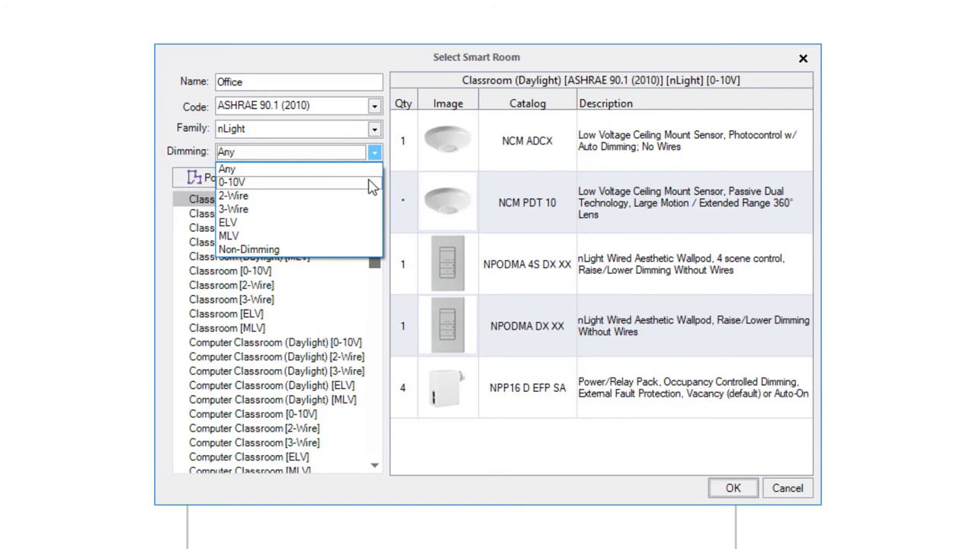
pyautogui.click(371, 183)
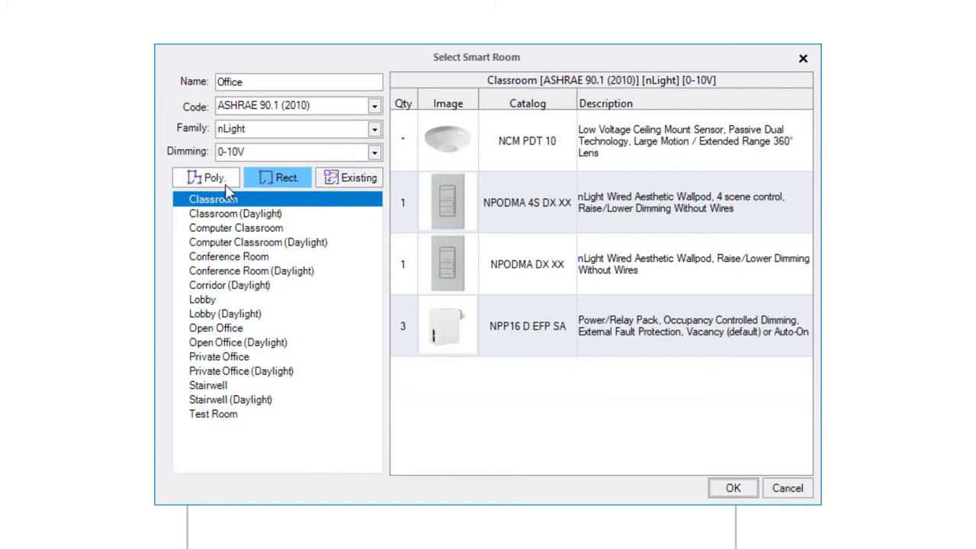
# Choose the rectangular shape and the Private Office template, and confirm with OK
pyautogui.click(283, 183)
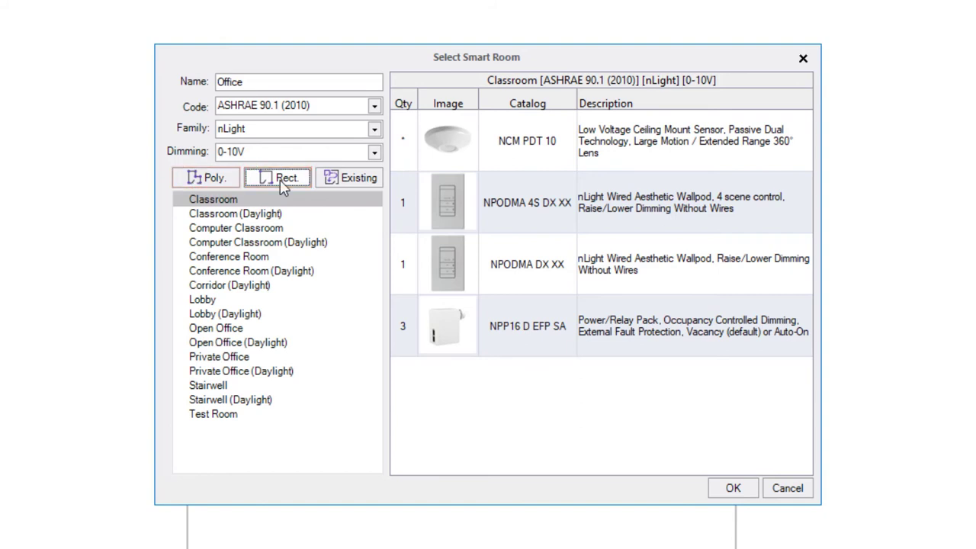
pyautogui.click(281, 183)
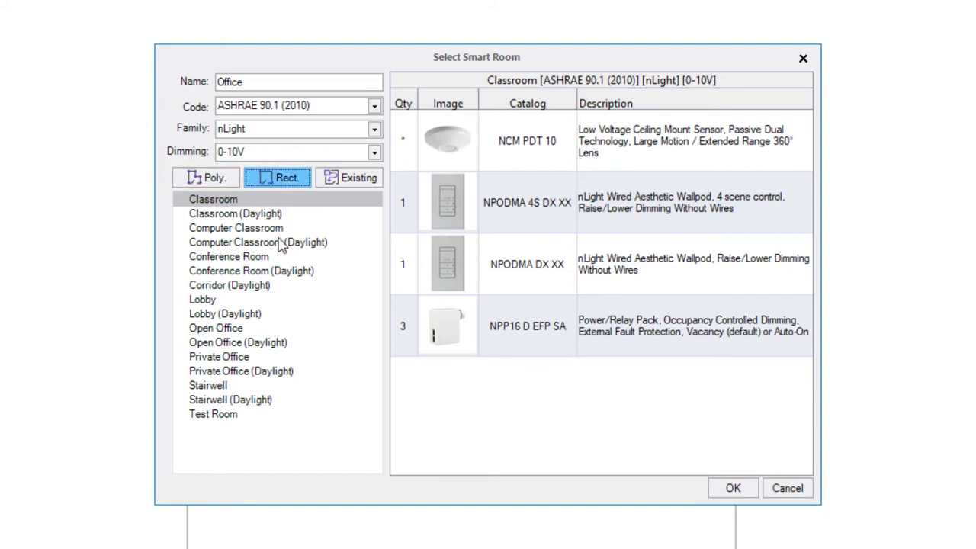
pyautogui.click(219, 357)
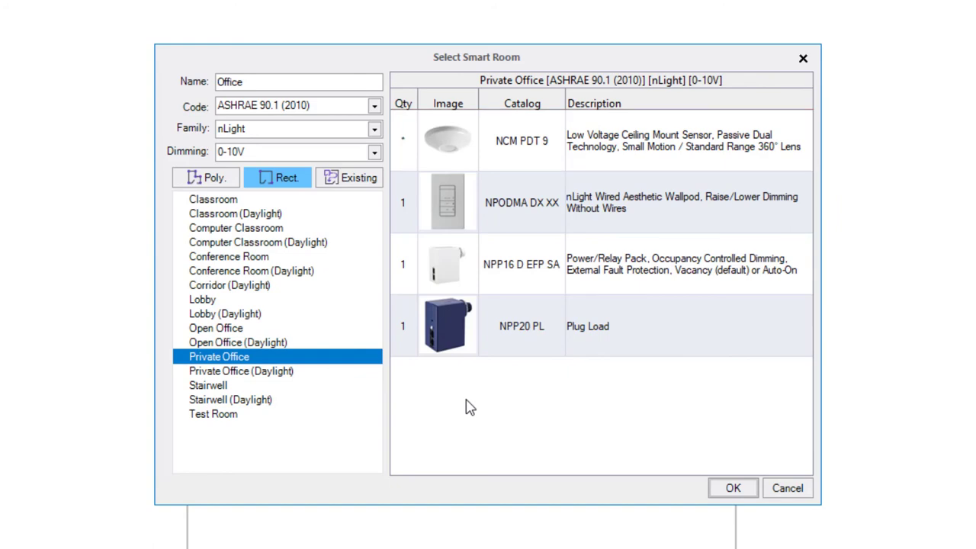
pyautogui.click(721, 489)
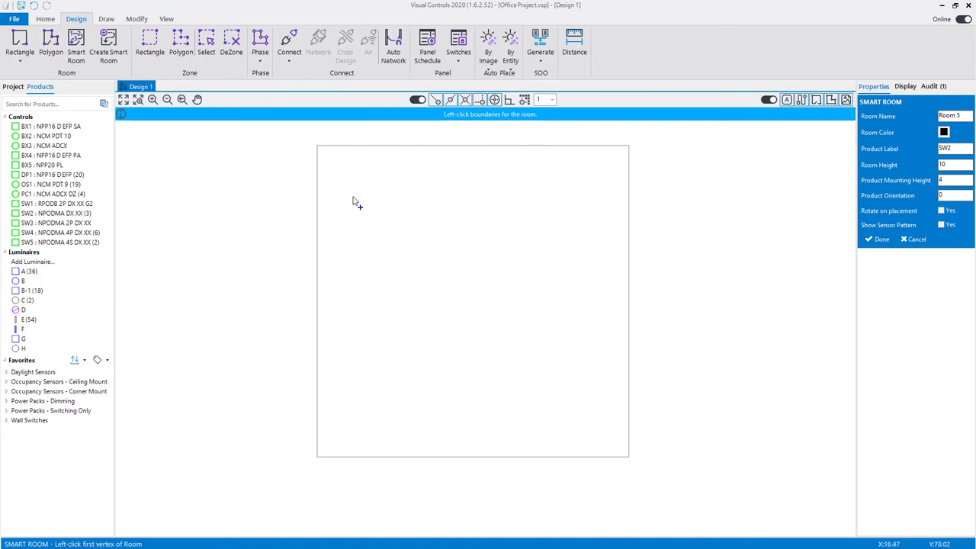
# Draw the Office room, then place a wall switch, SA and plug-load power packs, and two occupancy sensors
pyautogui.click(312, 141)
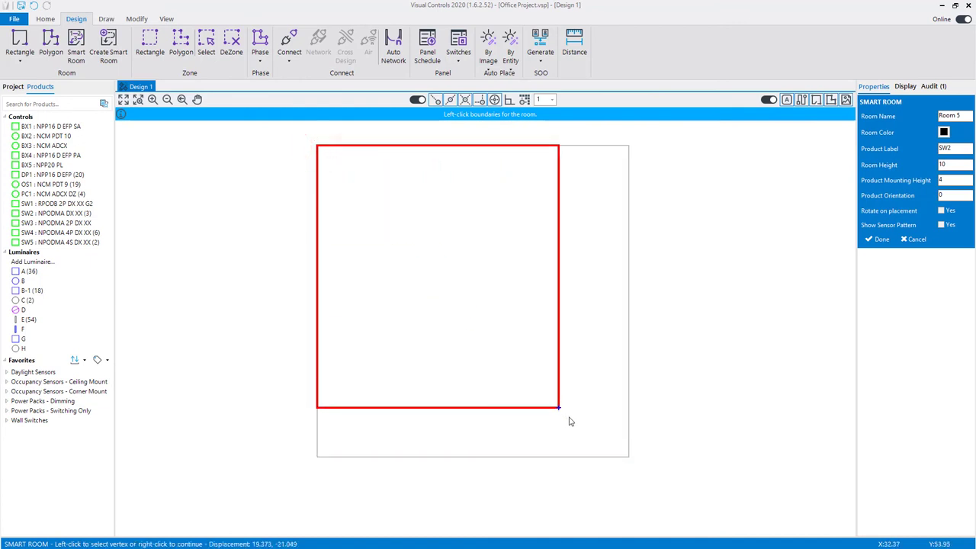
pyautogui.click(630, 457)
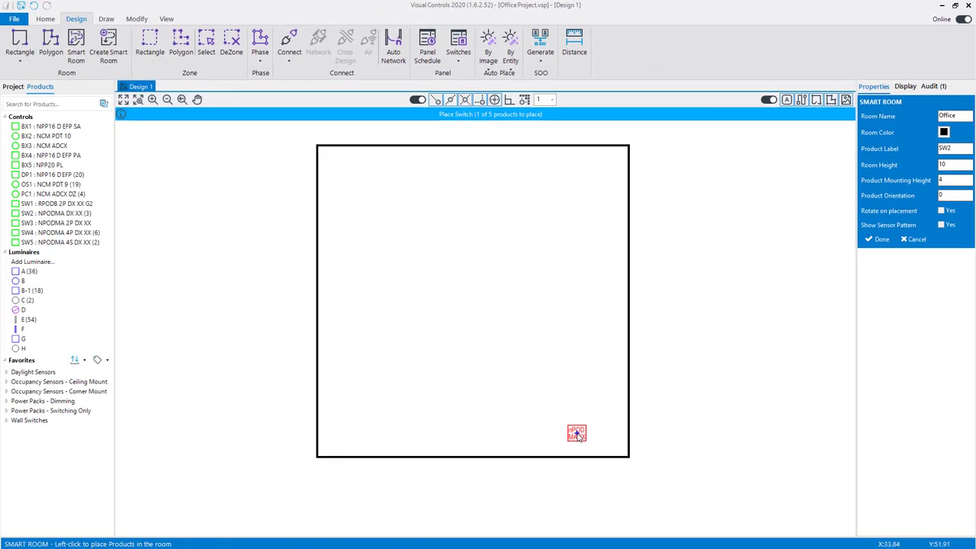
pyautogui.click(554, 443)
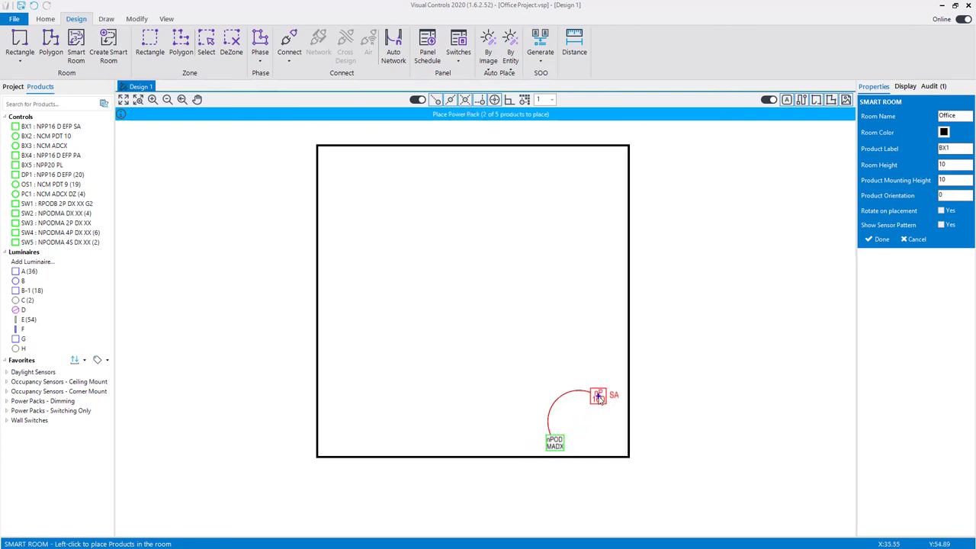
pyautogui.click(599, 397)
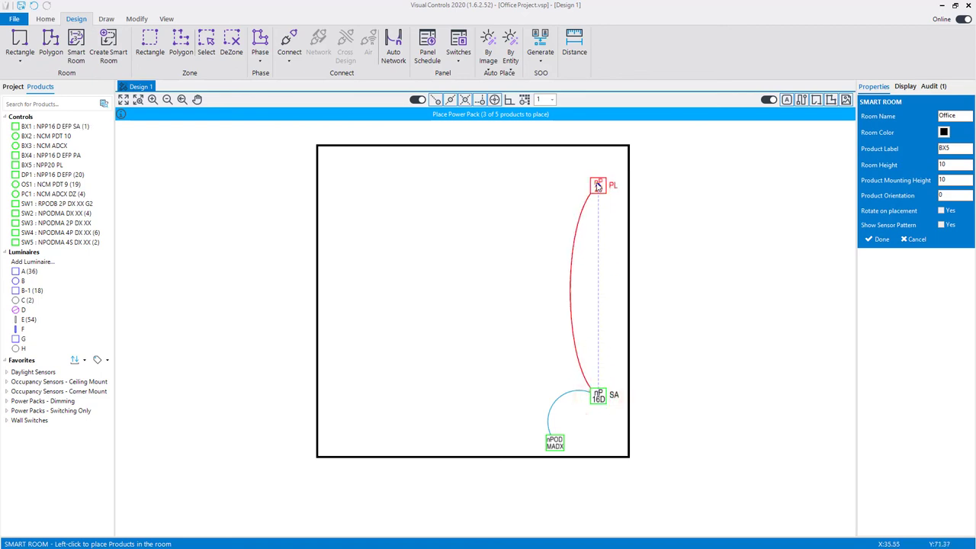
pyautogui.click(598, 171)
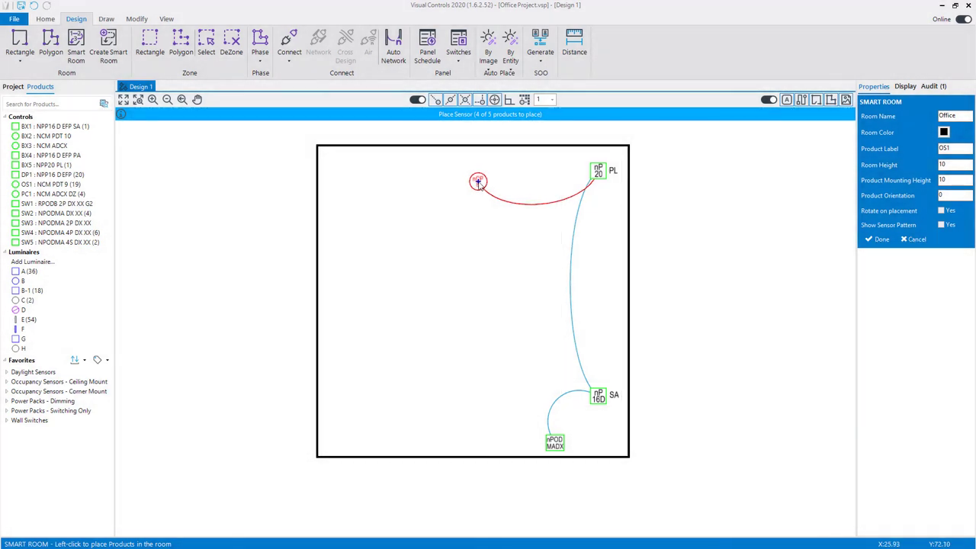
pyautogui.click(476, 180)
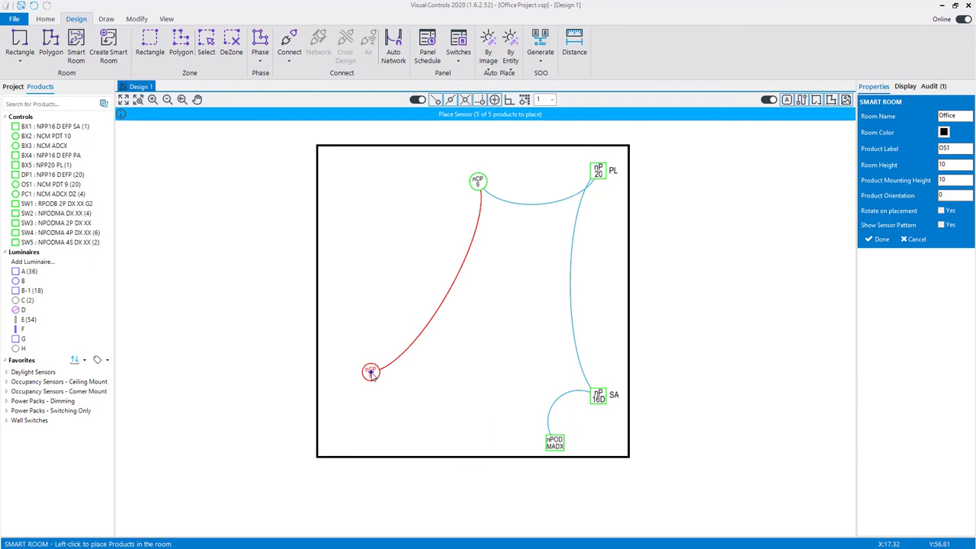
pyautogui.click(371, 376)
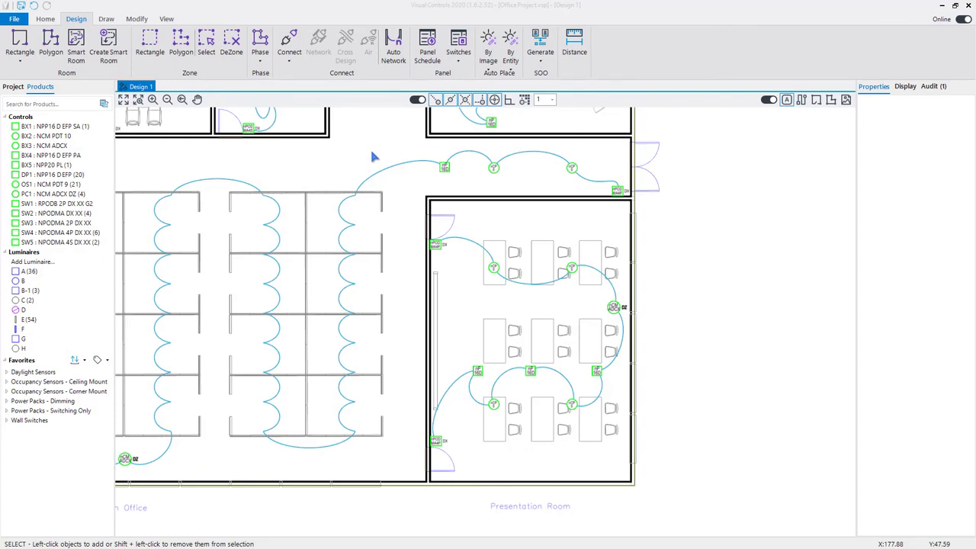
# Save the existing Presentation Room as template 'Presentation Room' with ASHRAE 90.1 (2010), nLight and 0-10V dimming
pyautogui.click(111, 57)
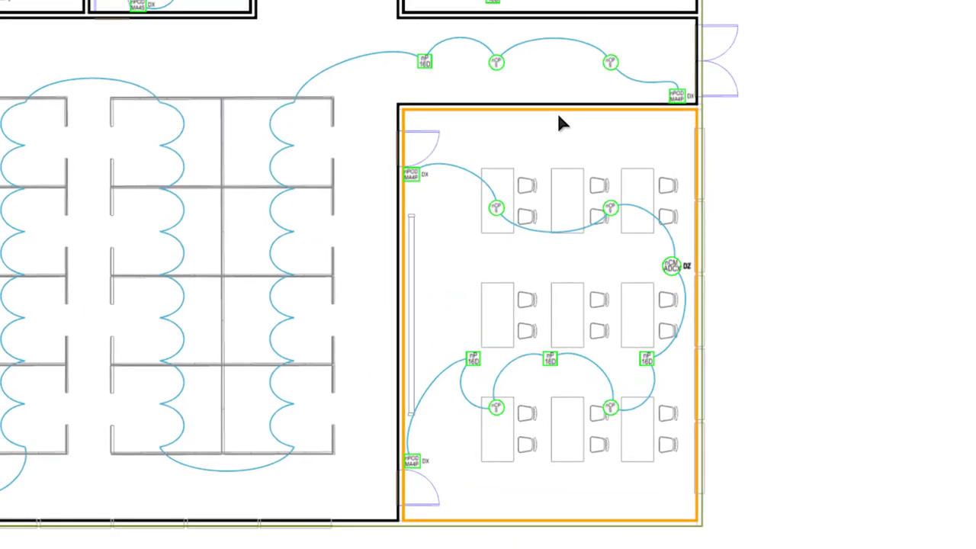
pyautogui.click(539, 202)
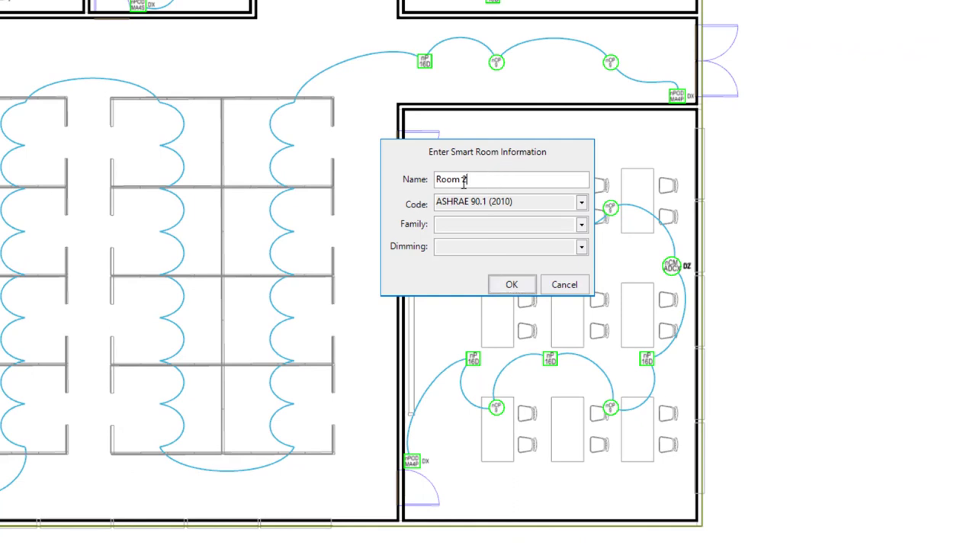
pyautogui.moveTo(466, 181); pyautogui.dragTo(383, 196)
pyautogui.write('Presentation')
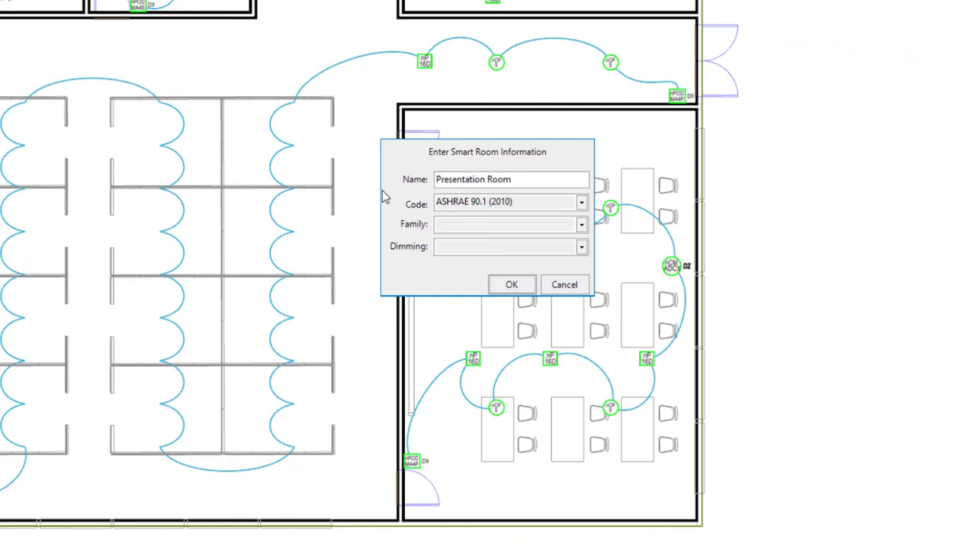
pyautogui.click(582, 202)
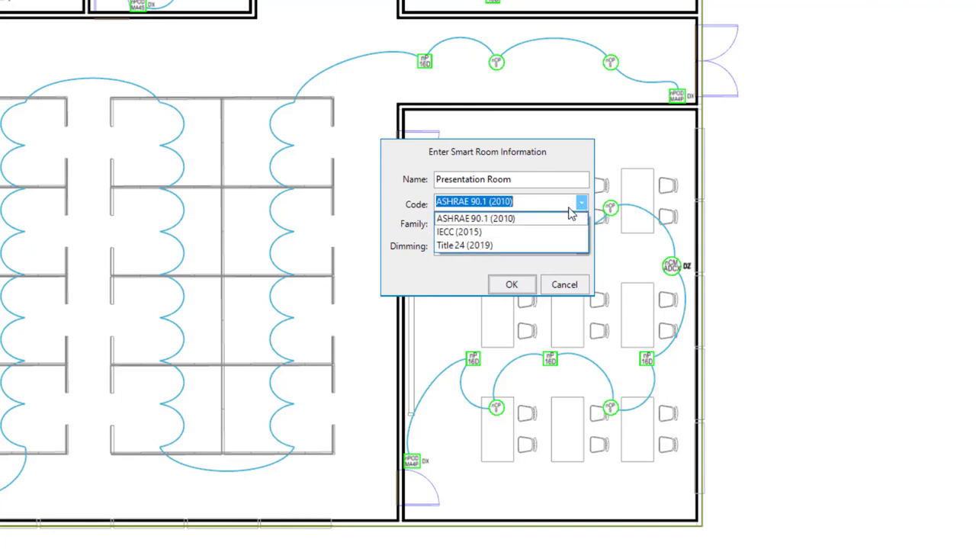
pyautogui.click(546, 221)
pyautogui.click(582, 224)
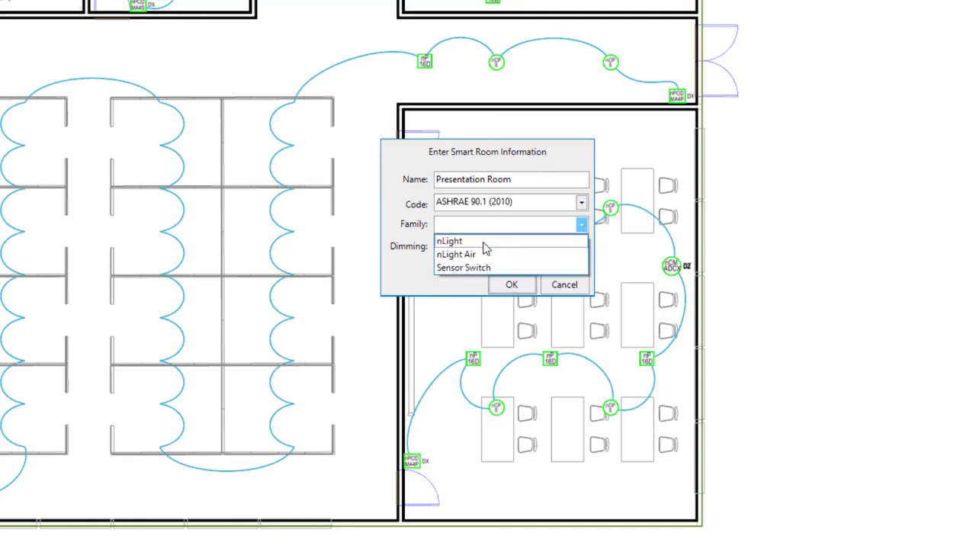
pyautogui.click(484, 243)
pyautogui.click(582, 246)
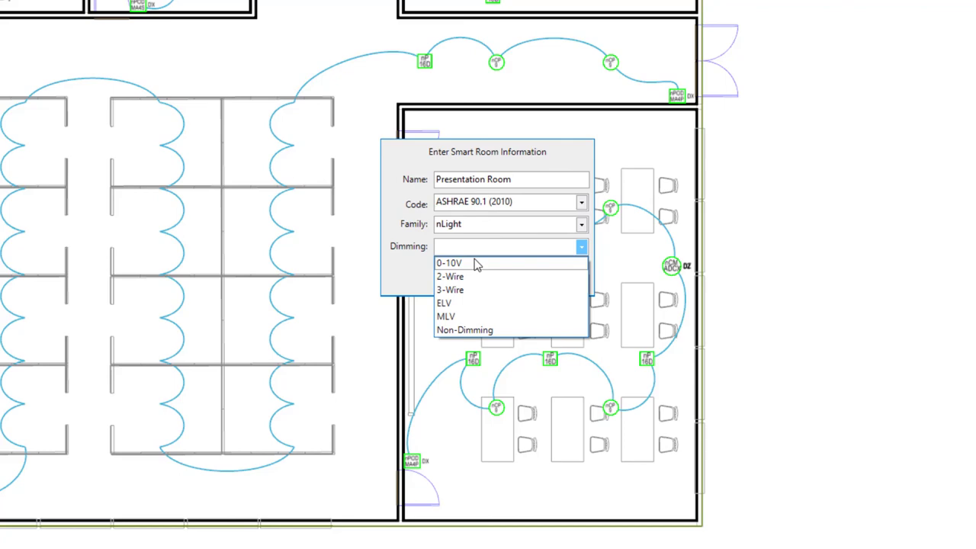
pyautogui.click(478, 263)
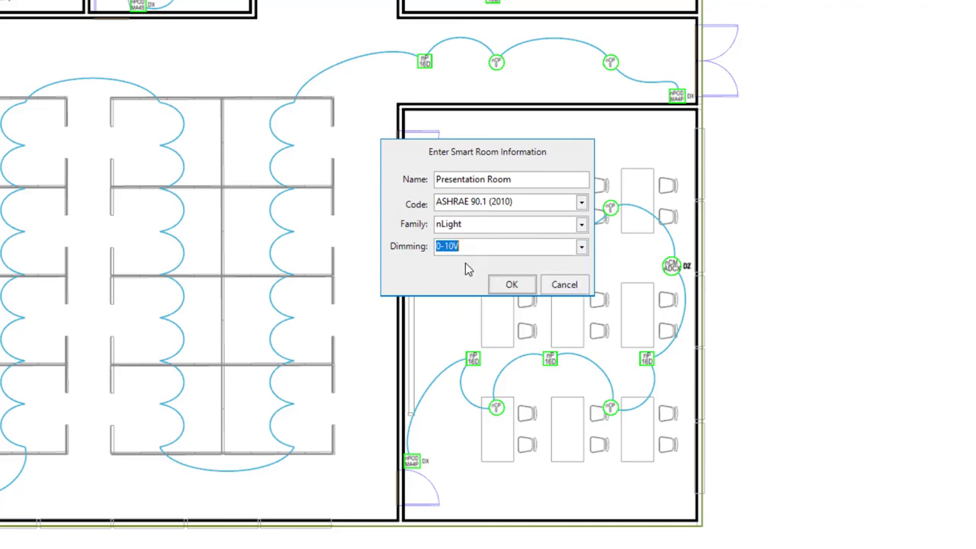
pyautogui.click(514, 286)
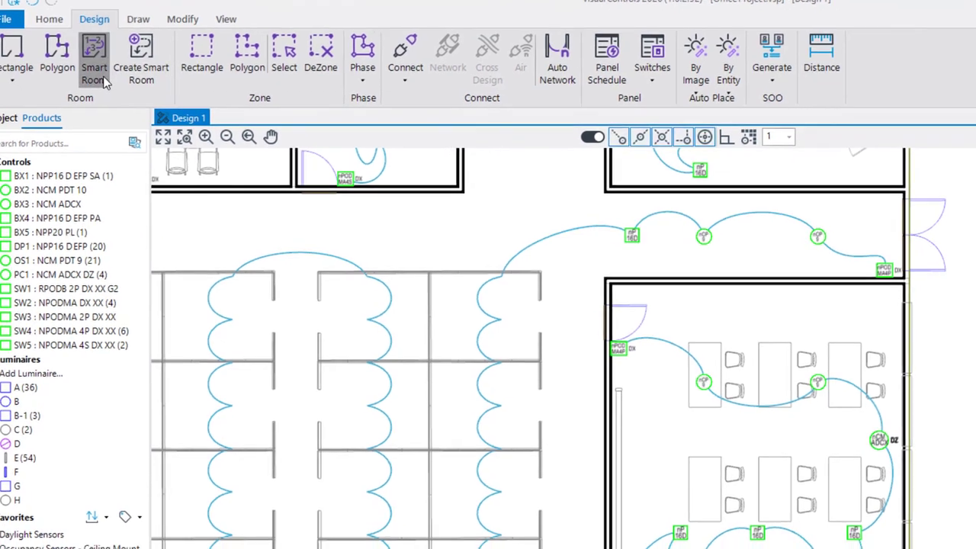
# Choose the new Presentation Room template in the Select Smart Room dialog
pyautogui.click(104, 81)
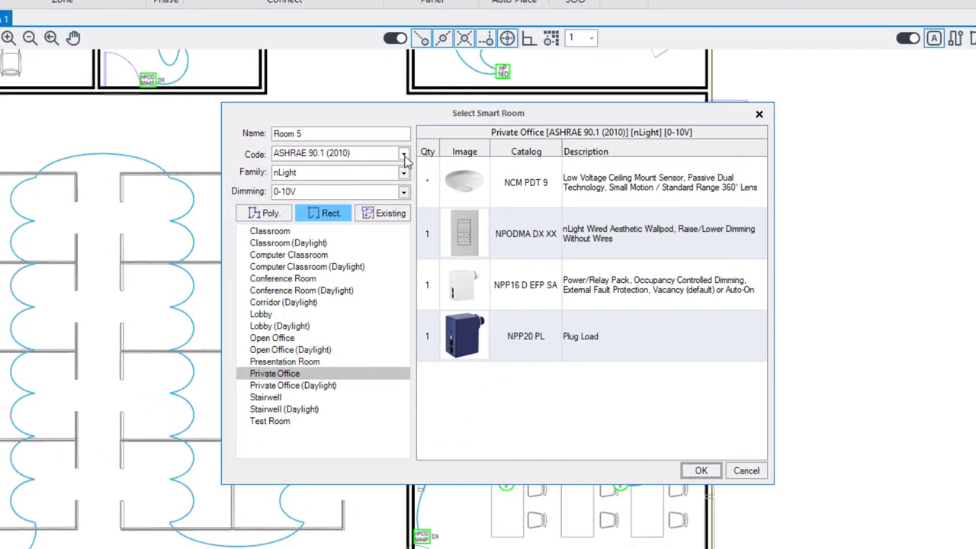
pyautogui.click(290, 364)
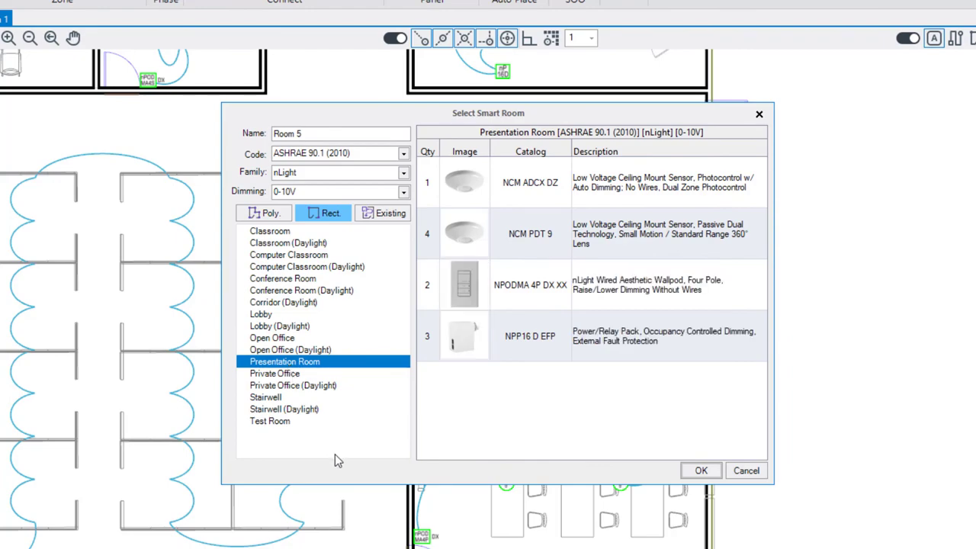